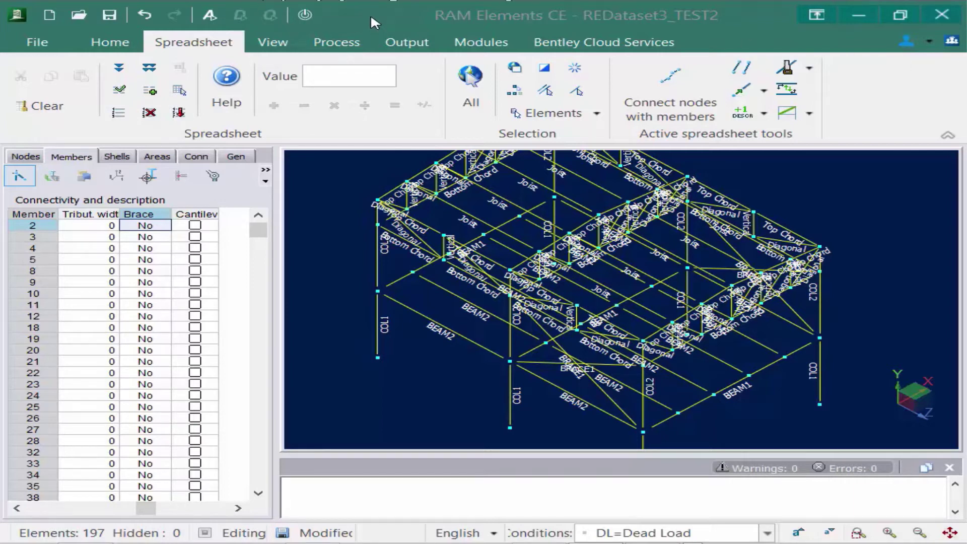
# Hide the member description labels, and select all six lower-storey COL1 columns in the member Sections spreadsheet
pyautogui.click(303, 15)
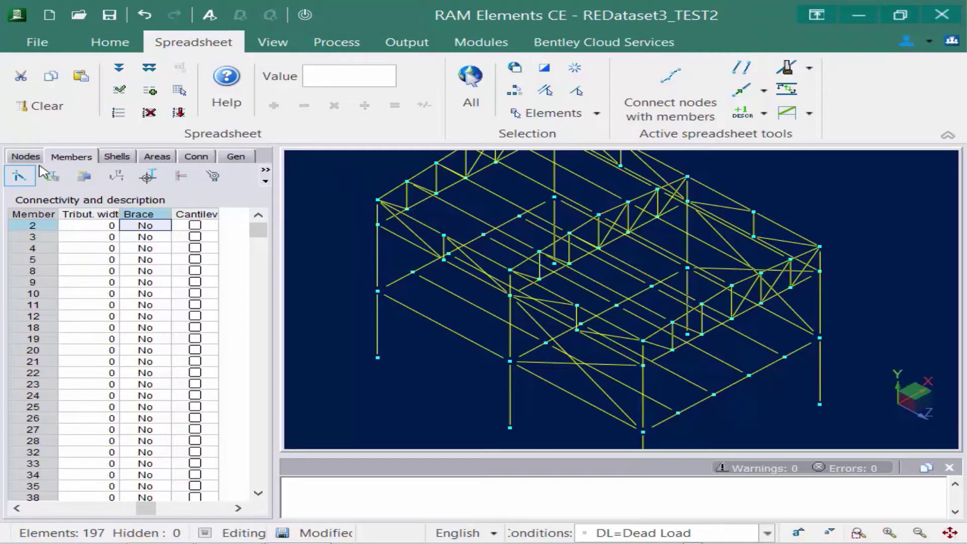
pyautogui.click(52, 177)
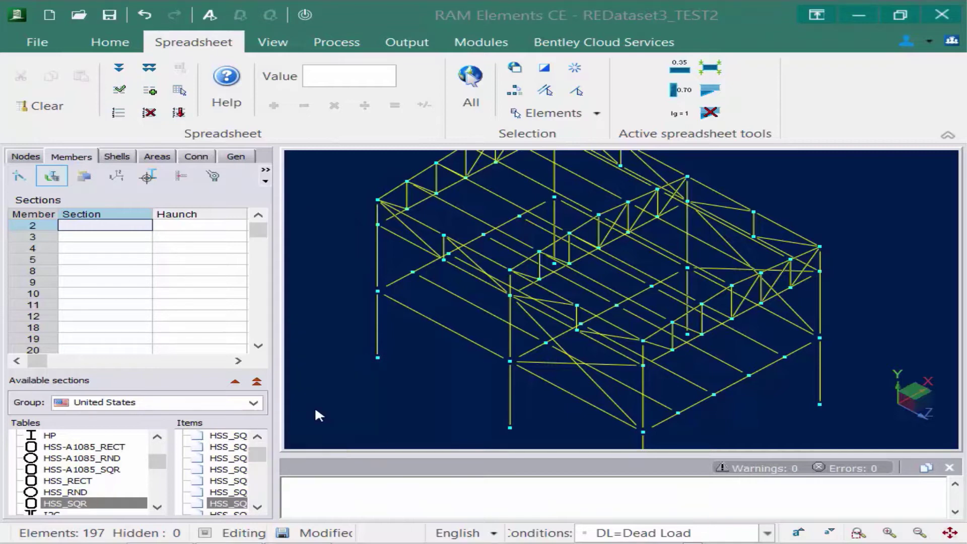
pyautogui.click(377, 336)
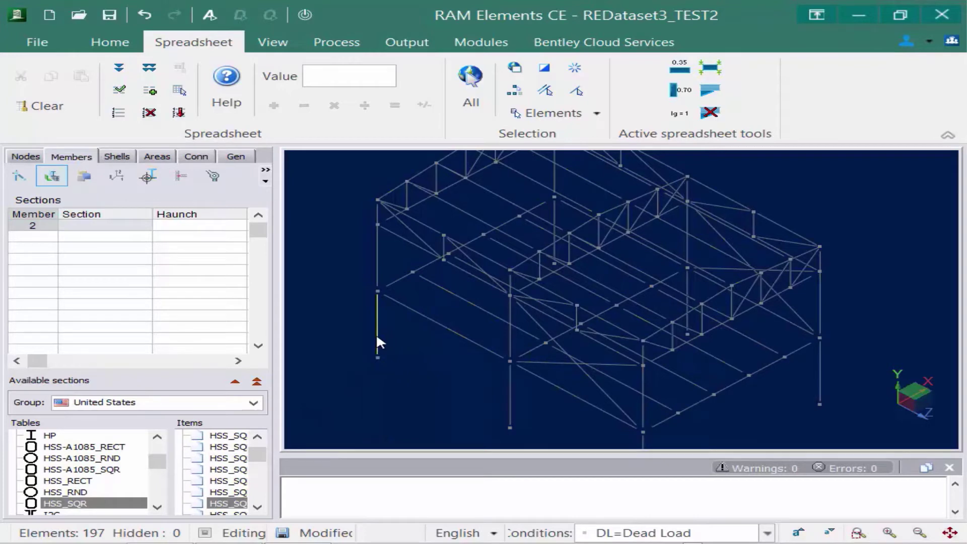
pyautogui.click(515, 91)
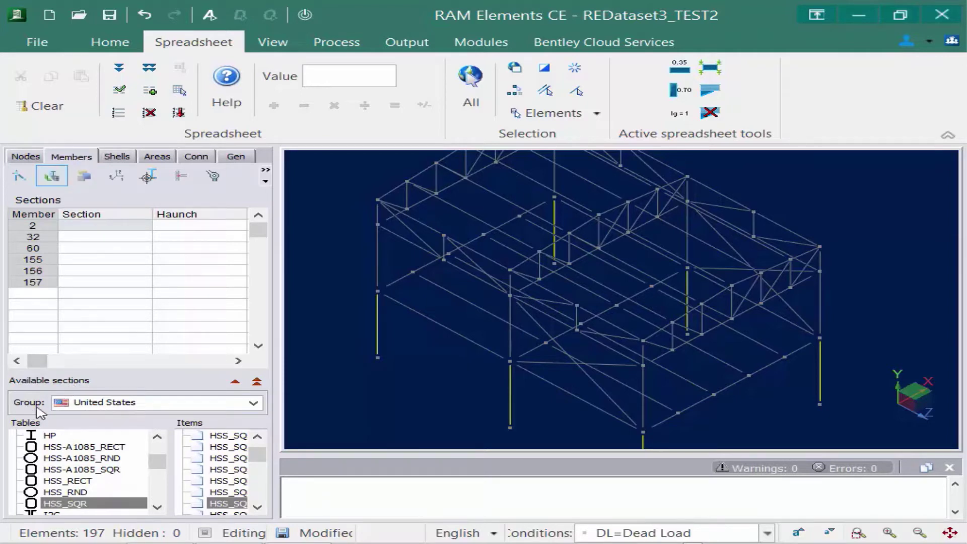
# Review the available section groups by country, keeping United States as the group
pyautogui.click(76, 403)
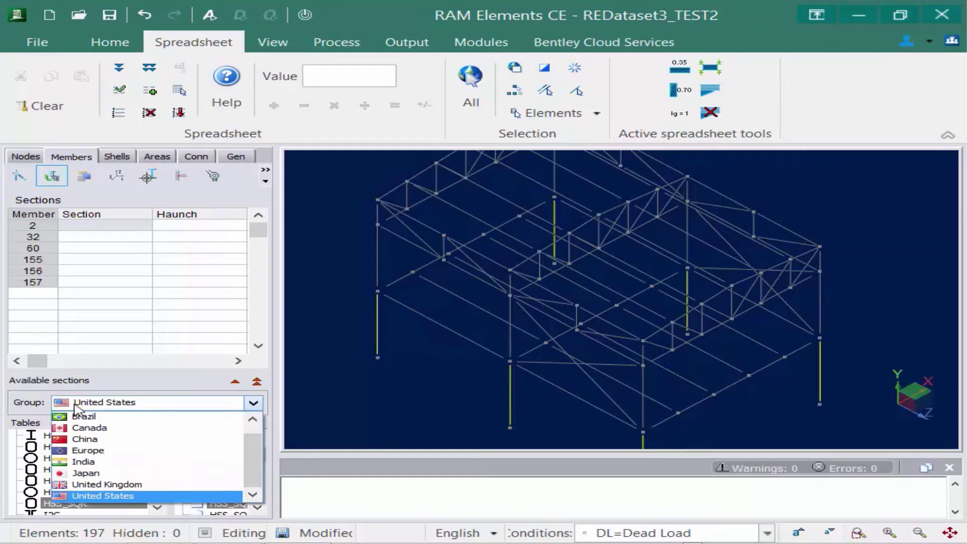
pyautogui.click(74, 405)
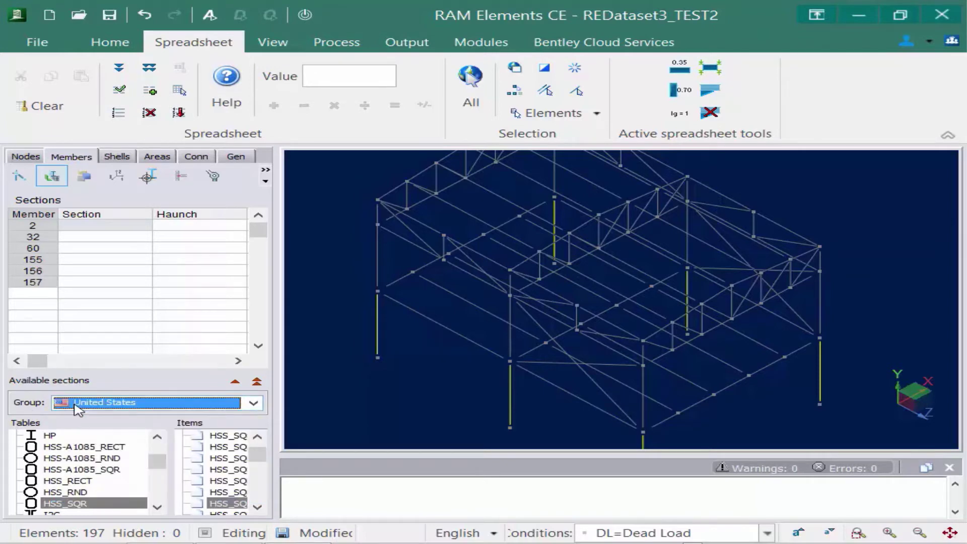
pyautogui.click(77, 405)
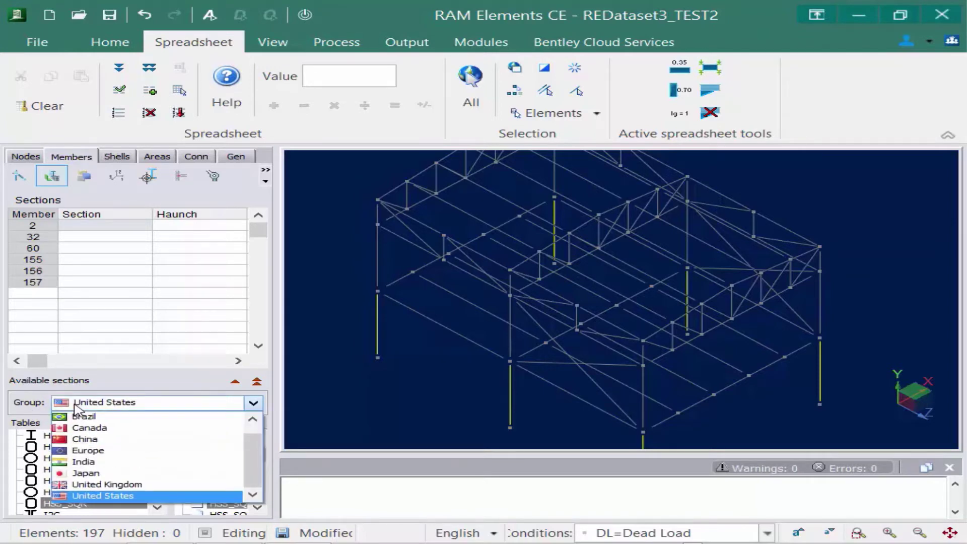
pyautogui.click(141, 407)
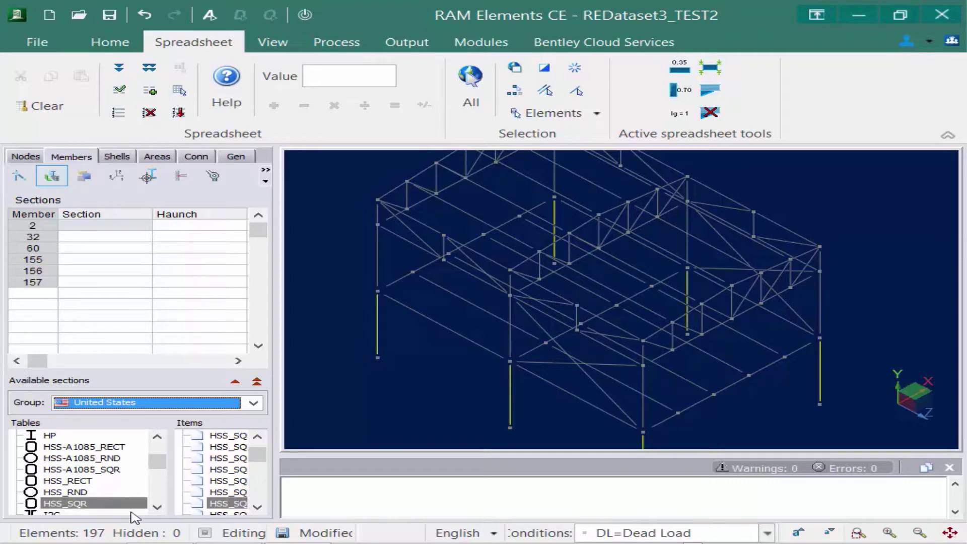
# Show the items of the RcCol section table and widen the spreadsheet pane to make the section names readable
pyautogui.click(157, 507)
pyautogui.click(157, 507)
pyautogui.click(157, 507)
pyautogui.click(157, 508)
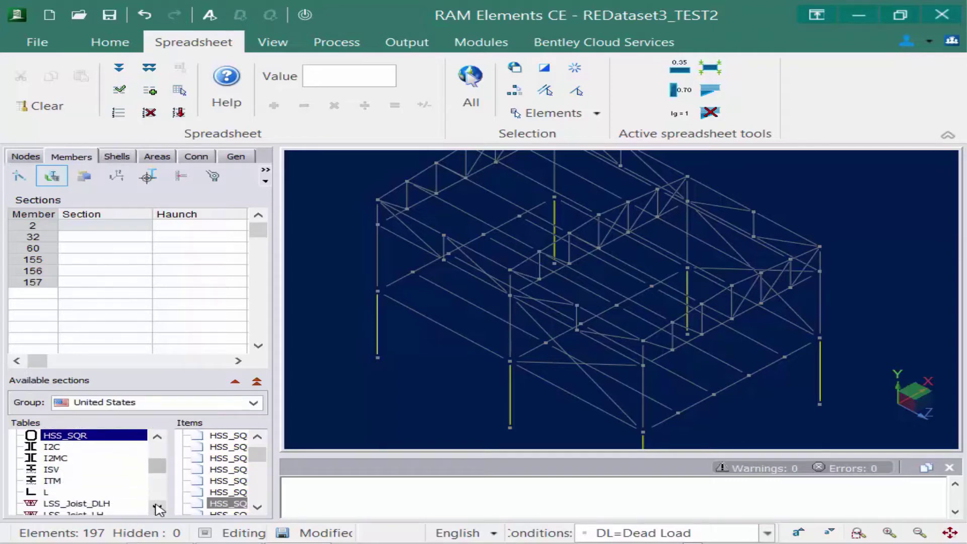
pyautogui.click(157, 507)
pyautogui.click(157, 507)
pyautogui.click(157, 507)
pyautogui.click(157, 507)
pyautogui.click(157, 507)
pyautogui.click(157, 507)
pyautogui.click(157, 507)
pyautogui.click(157, 507)
pyautogui.click(157, 507)
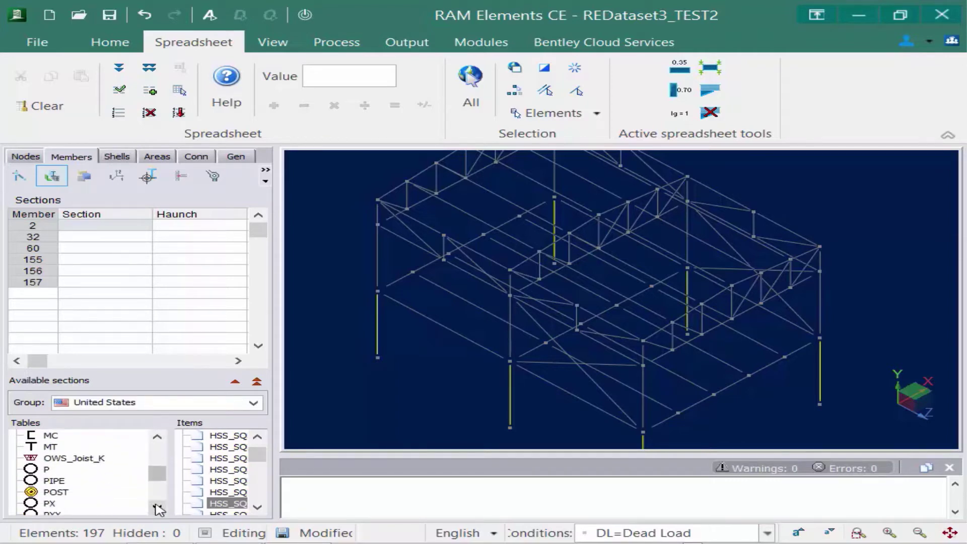
pyautogui.click(157, 507)
pyautogui.click(157, 507)
pyautogui.click(157, 508)
pyautogui.click(157, 507)
pyautogui.click(73, 482)
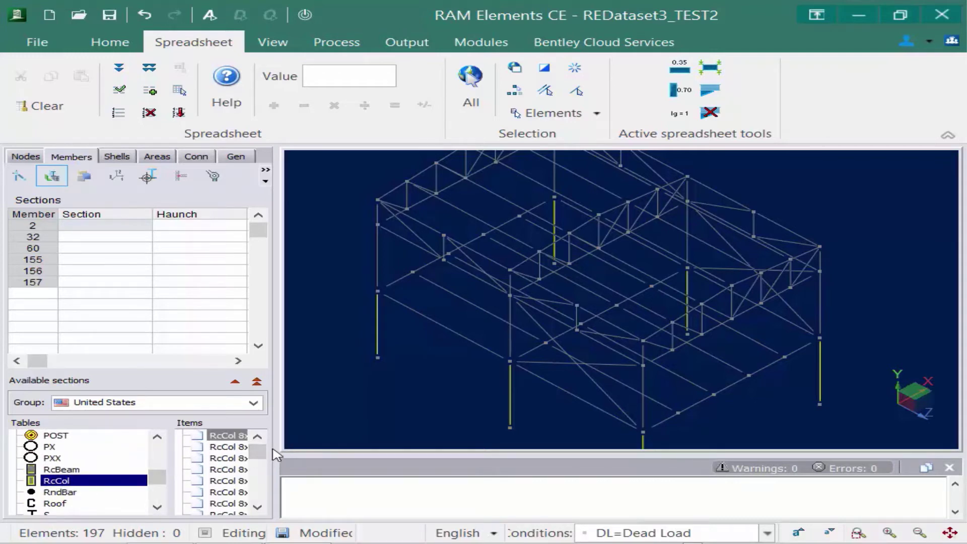
pyautogui.moveTo(276, 452); pyautogui.dragTo(336, 446)
# Assign the RcCol 16x16in section to the selected lower-storey columns
pyautogui.moveTo(247, 514)
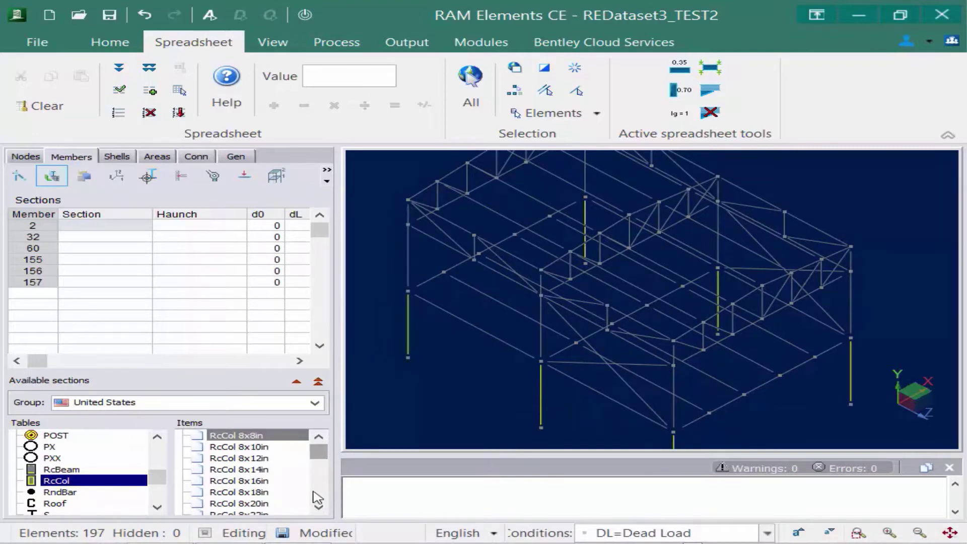
pyautogui.click(319, 507)
pyautogui.click(319, 507)
pyautogui.click(319, 507)
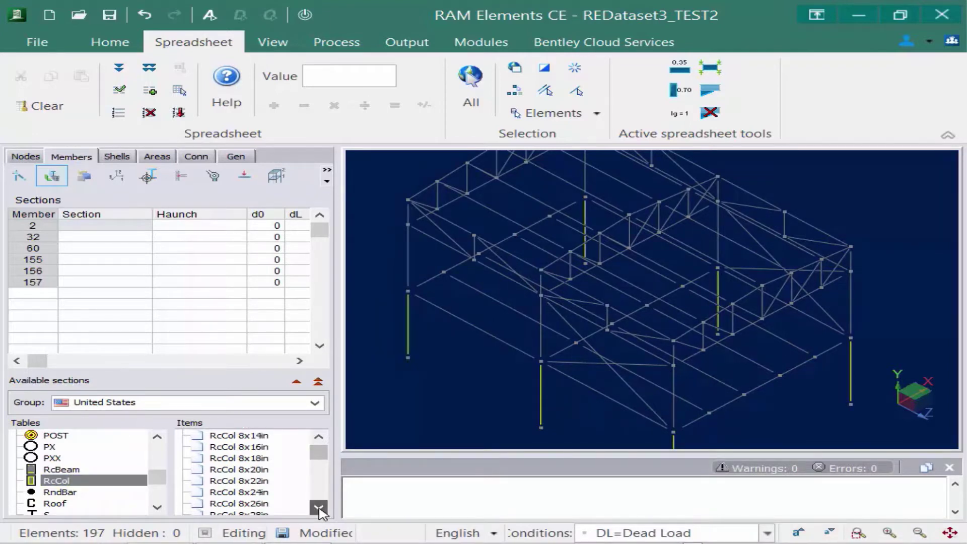
pyautogui.click(319, 507)
pyautogui.click(318, 507)
pyautogui.click(319, 508)
pyautogui.click(319, 507)
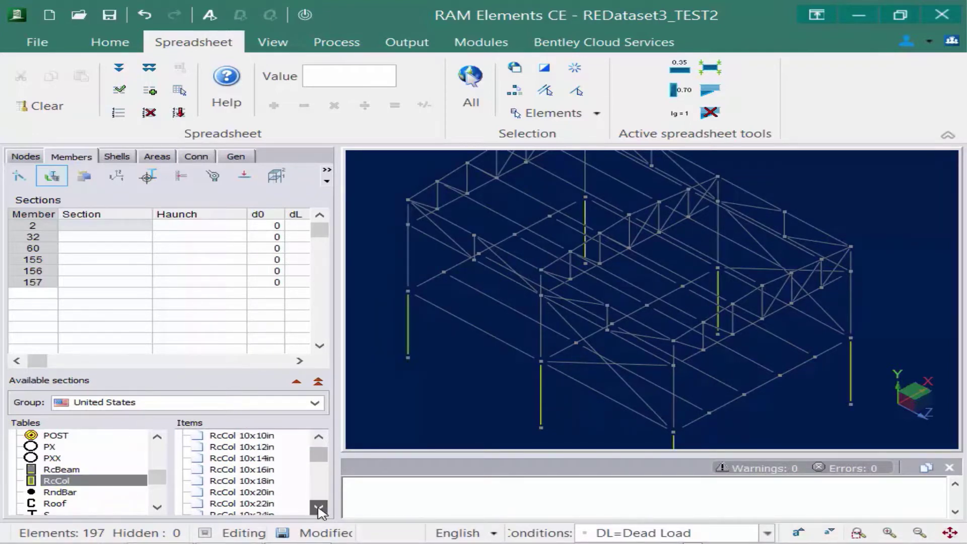
pyautogui.click(319, 507)
pyautogui.click(318, 507)
pyautogui.click(318, 507)
pyautogui.click(319, 507)
pyautogui.click(319, 507)
pyautogui.click(319, 507)
pyautogui.click(319, 507)
pyautogui.click(319, 507)
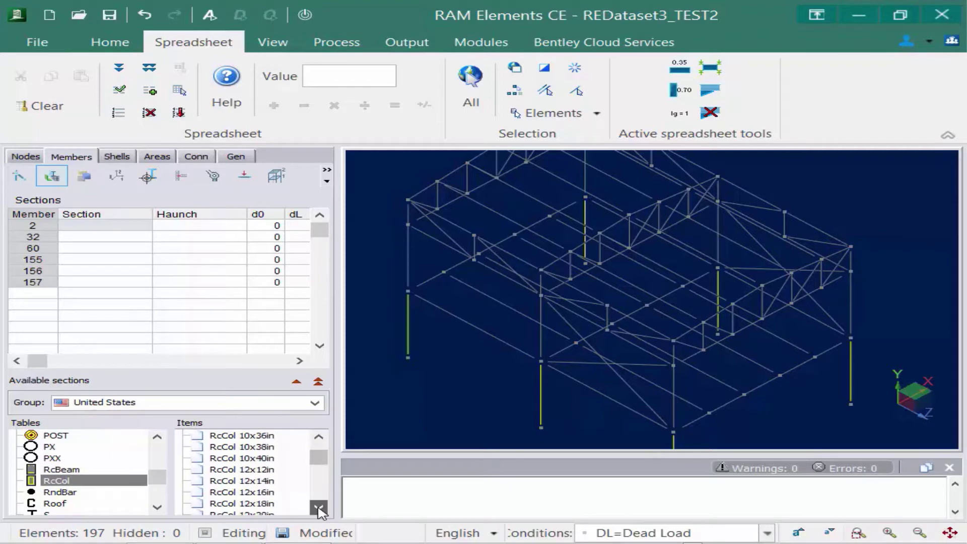
pyautogui.click(318, 507)
pyautogui.click(319, 507)
pyautogui.click(319, 507)
pyautogui.click(319, 507)
pyautogui.click(318, 507)
pyautogui.click(319, 507)
pyautogui.click(318, 507)
pyautogui.click(319, 508)
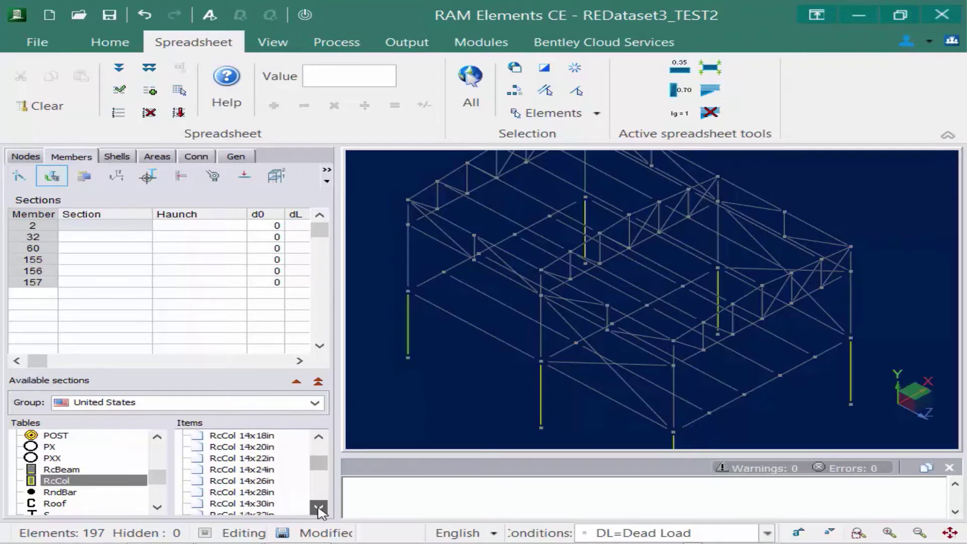
pyautogui.click(319, 508)
pyautogui.click(319, 507)
pyautogui.click(319, 507)
pyautogui.click(319, 508)
pyautogui.click(318, 508)
pyautogui.click(319, 507)
pyautogui.click(319, 507)
pyautogui.click(319, 507)
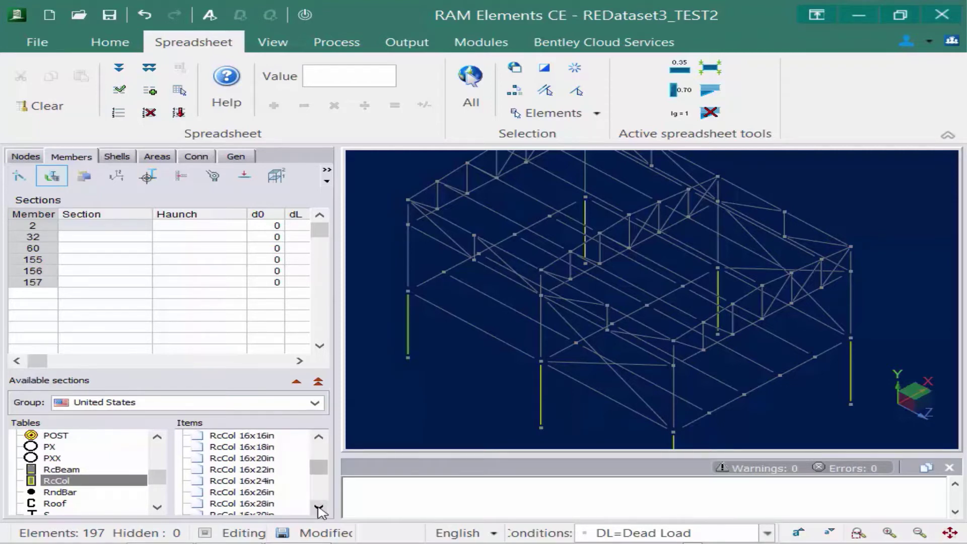
pyautogui.click(282, 435)
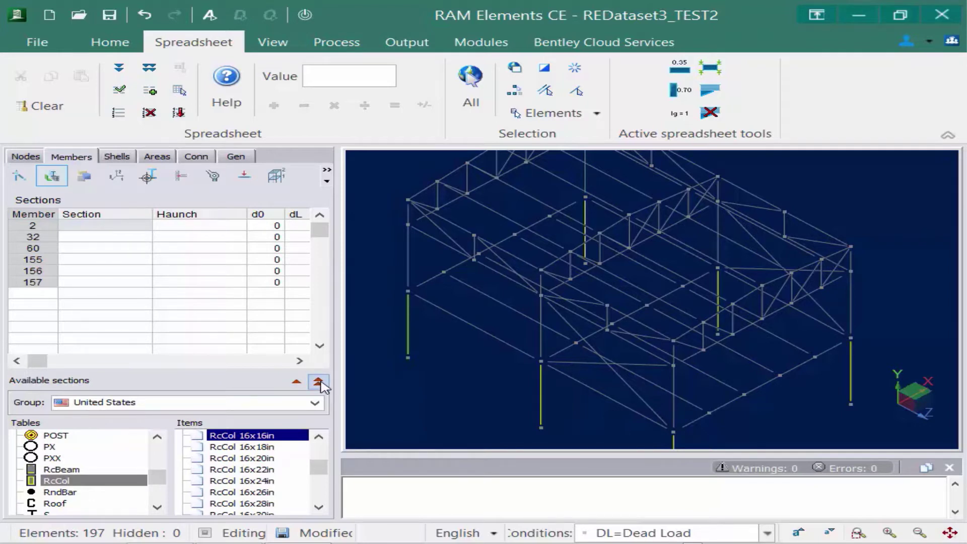
pyautogui.doubleClick(246, 436)
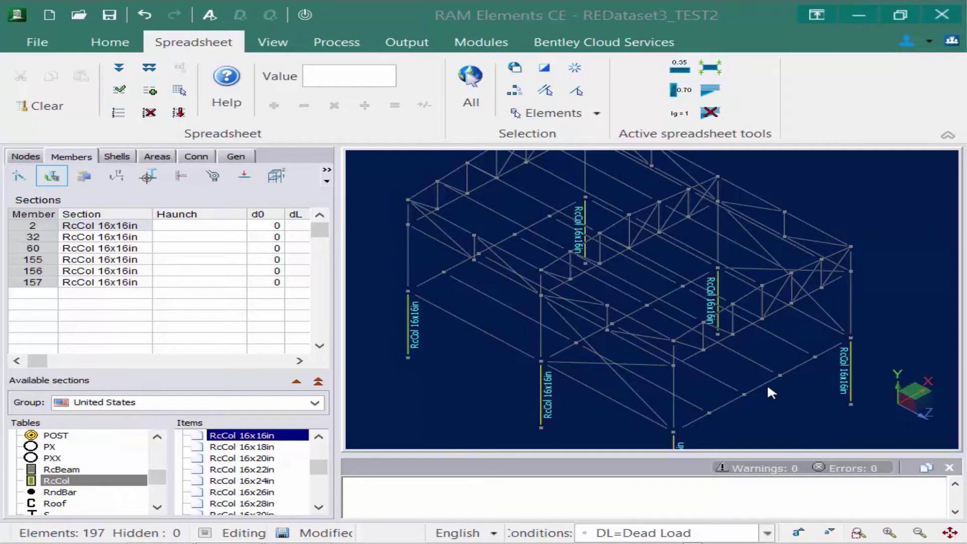
# Select the three BEAM1 floor beams by their shared description and assign them the RcBeam 16x20in section
pyautogui.click(727, 403)
pyautogui.click(727, 406)
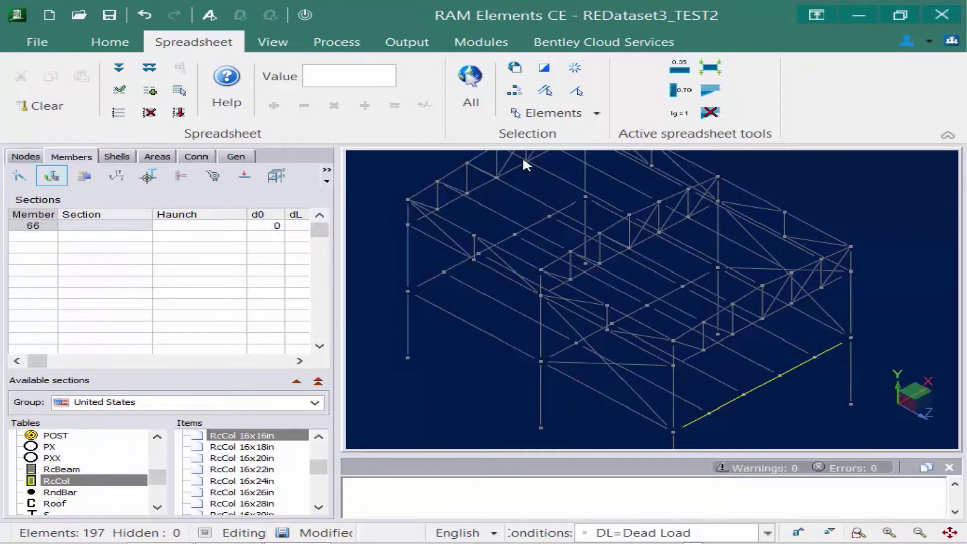
pyautogui.click(516, 92)
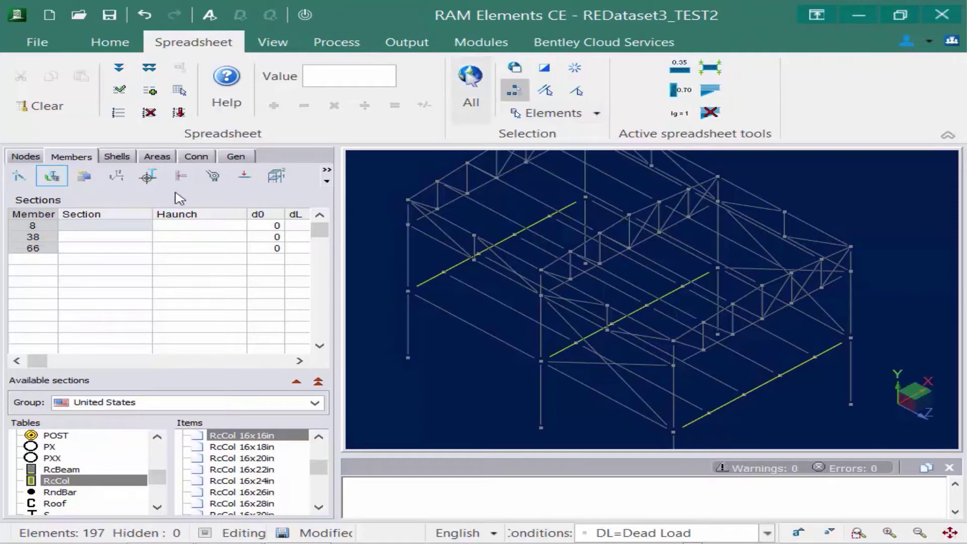
pyautogui.click(44, 472)
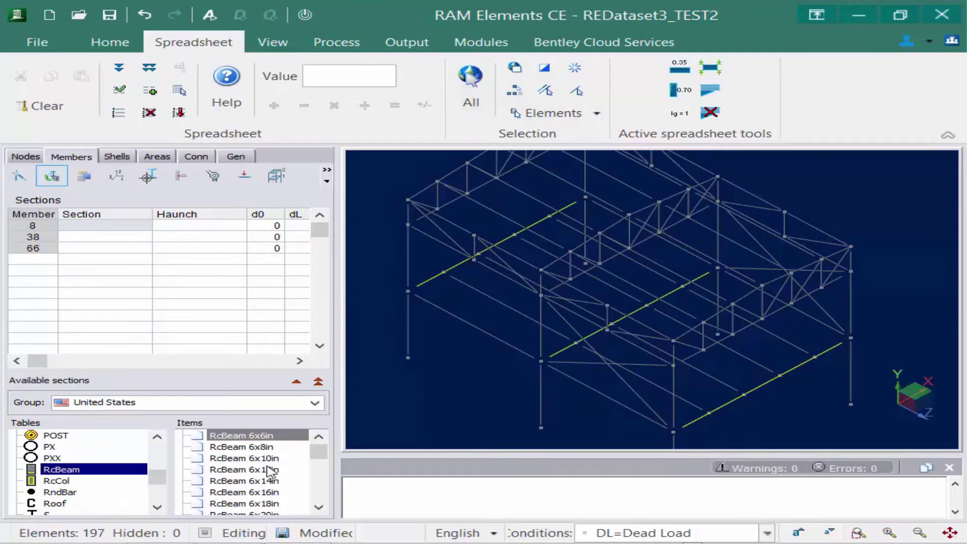
pyautogui.scroll(-10, 316, 493)
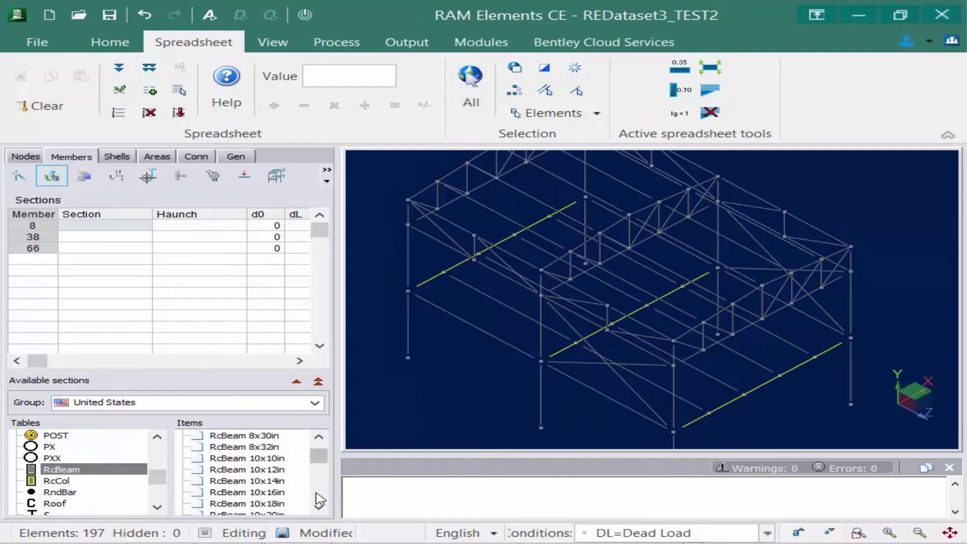
pyautogui.scroll(-5, 316, 493)
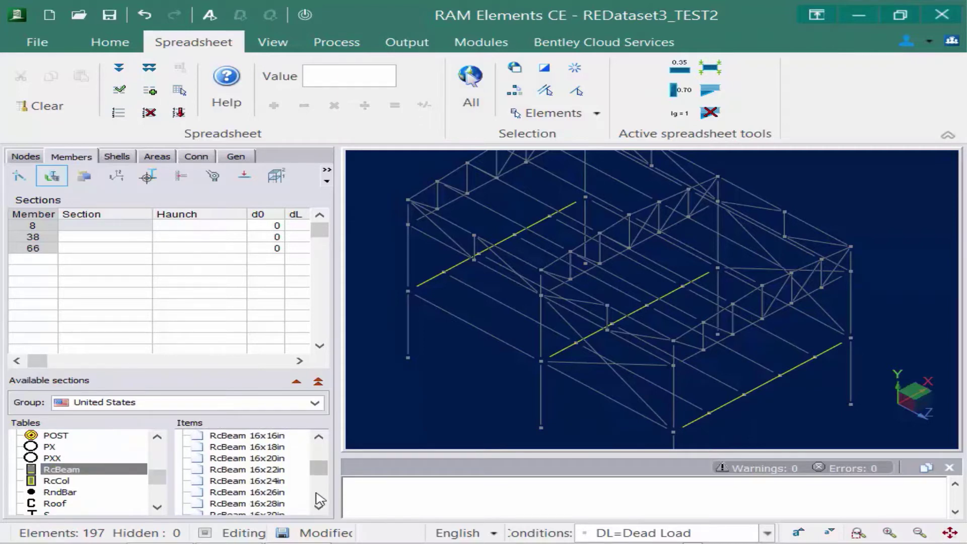
pyautogui.click(272, 458)
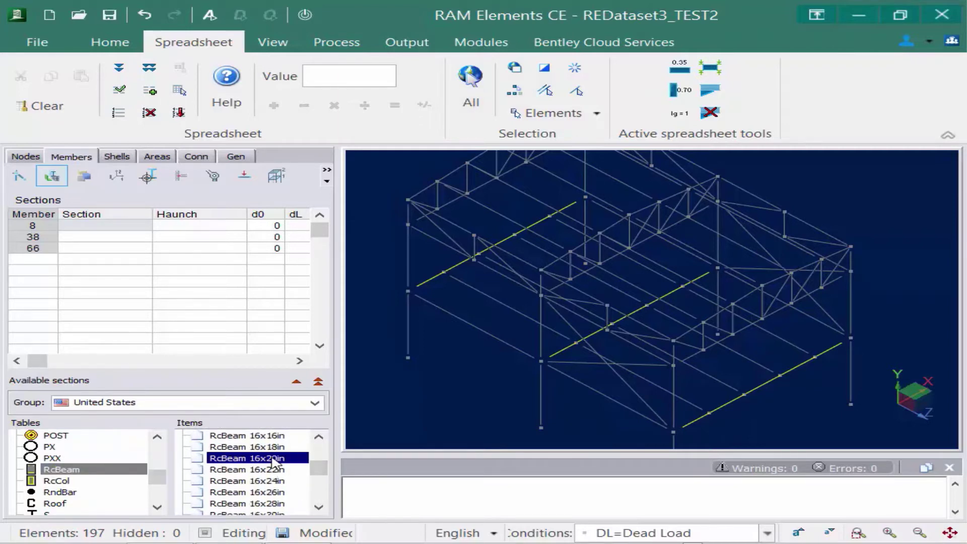
pyautogui.doubleClick(272, 458)
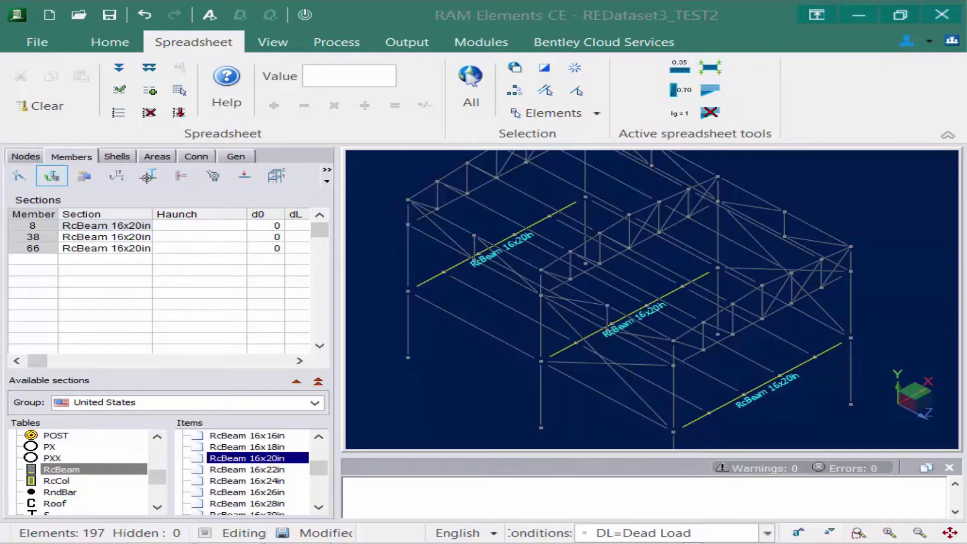
# Select all BEAM2 floor beams by their shared description and assign them the RcBeam 12x16in section
pyautogui.click(488, 333)
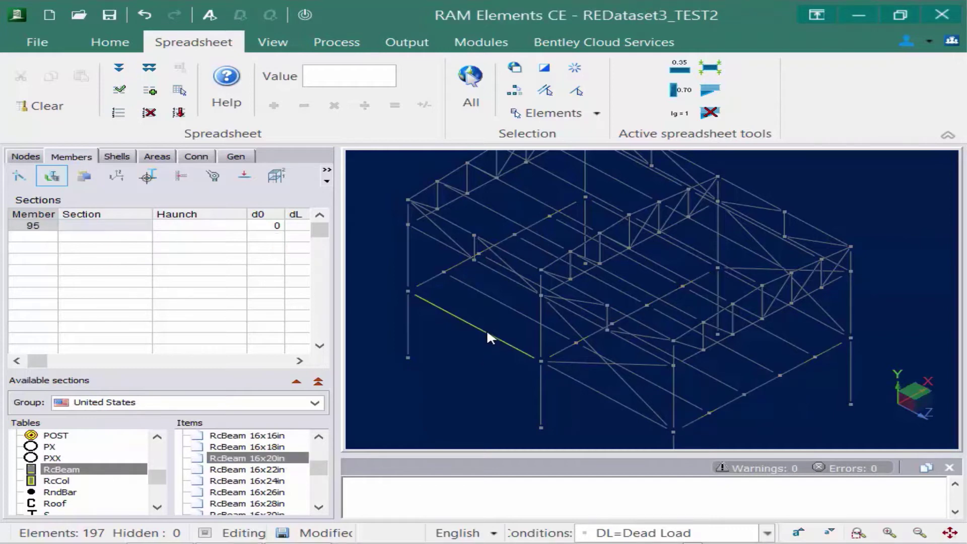
pyautogui.click(514, 91)
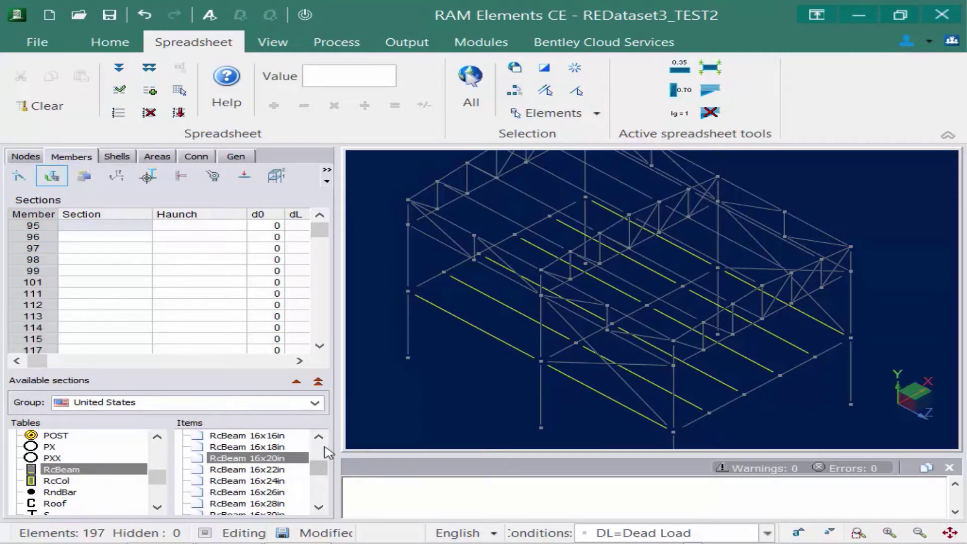
pyautogui.scroll(9, 327, 452)
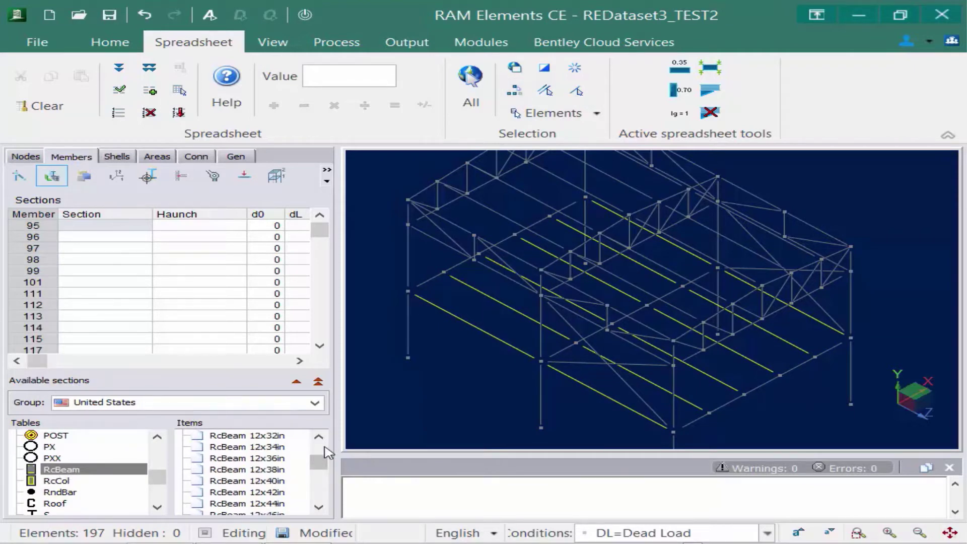
pyautogui.scroll(5, 325, 452)
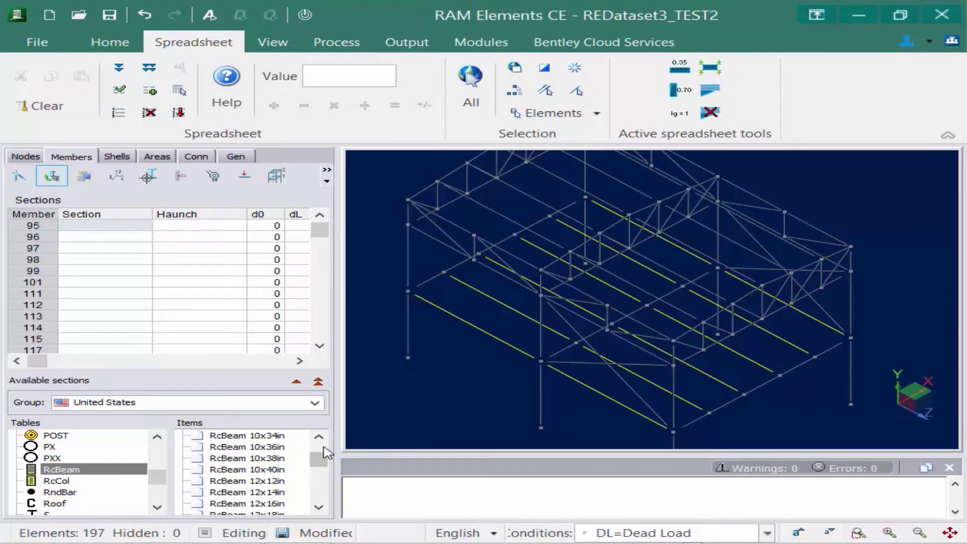
pyautogui.click(282, 503)
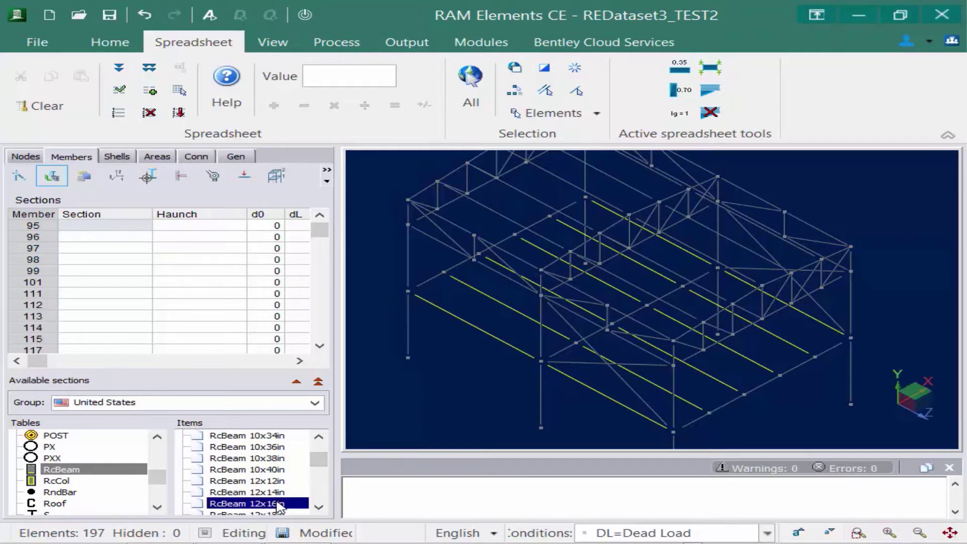
pyautogui.doubleClick(278, 503)
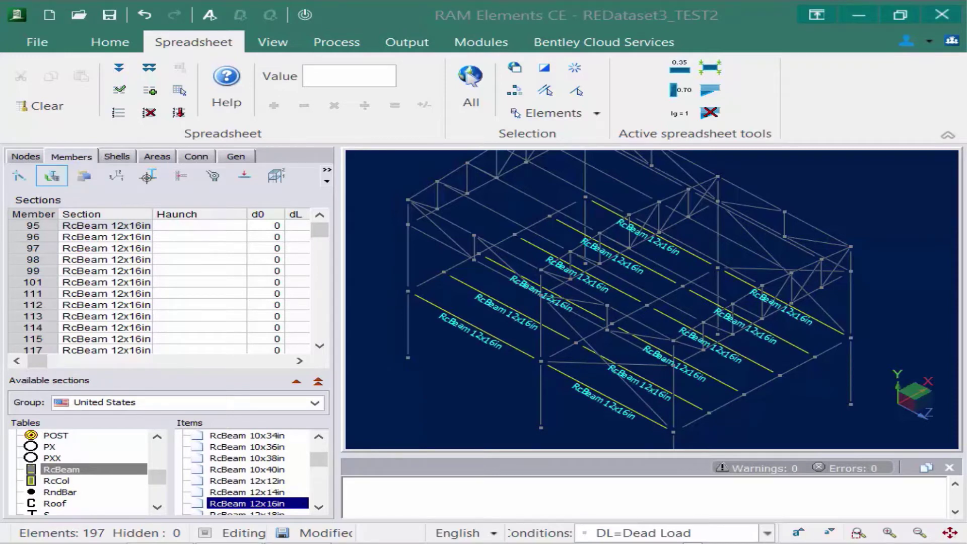
# Select all upper-storey columns by their shared description and assign them the W 8X35 section
pyautogui.click(407, 259)
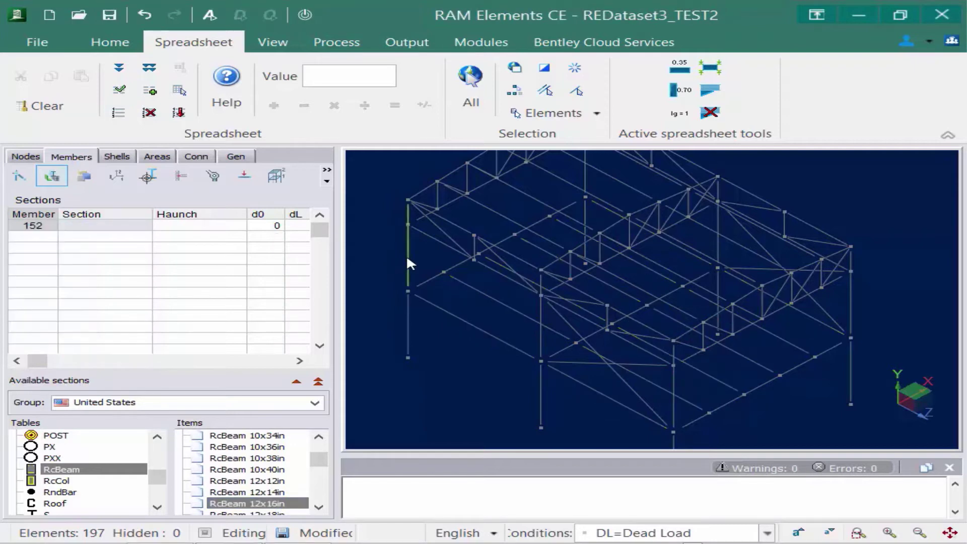
pyautogui.click(514, 91)
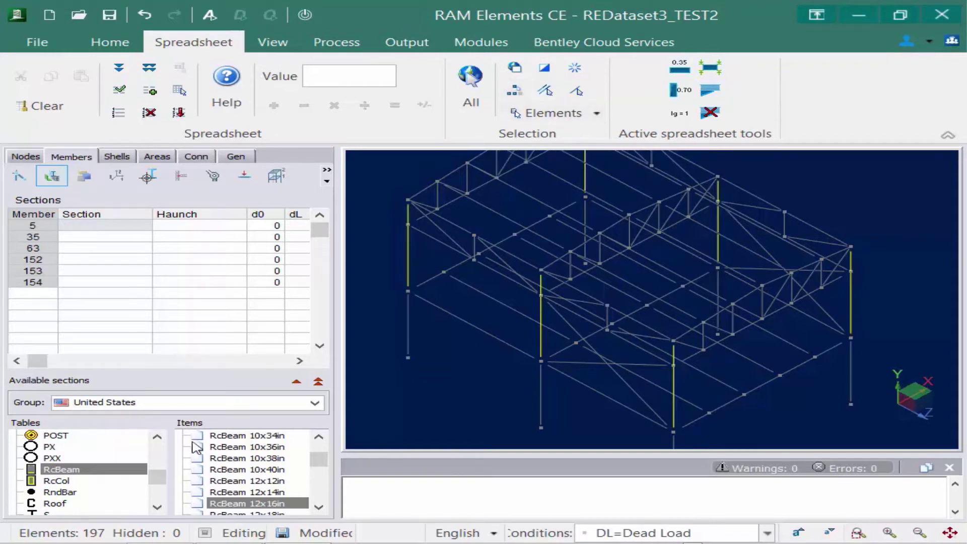
pyautogui.moveTo(159, 476); pyautogui.dragTo(156, 493)
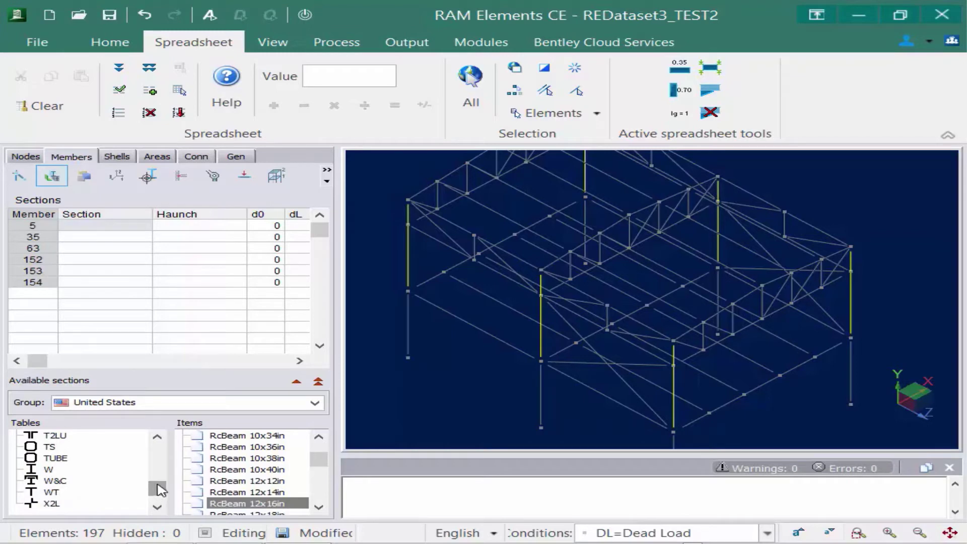
pyautogui.click(48, 470)
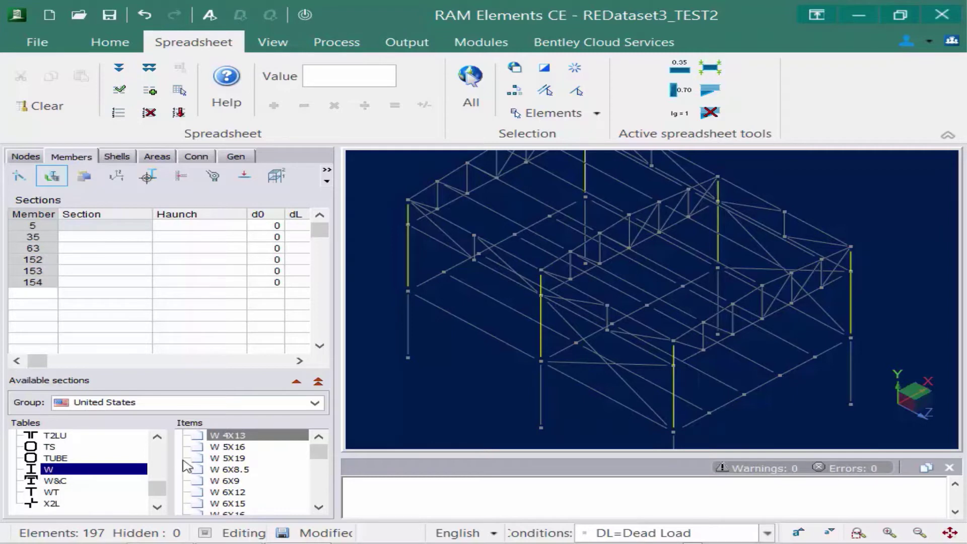
pyautogui.click(320, 506)
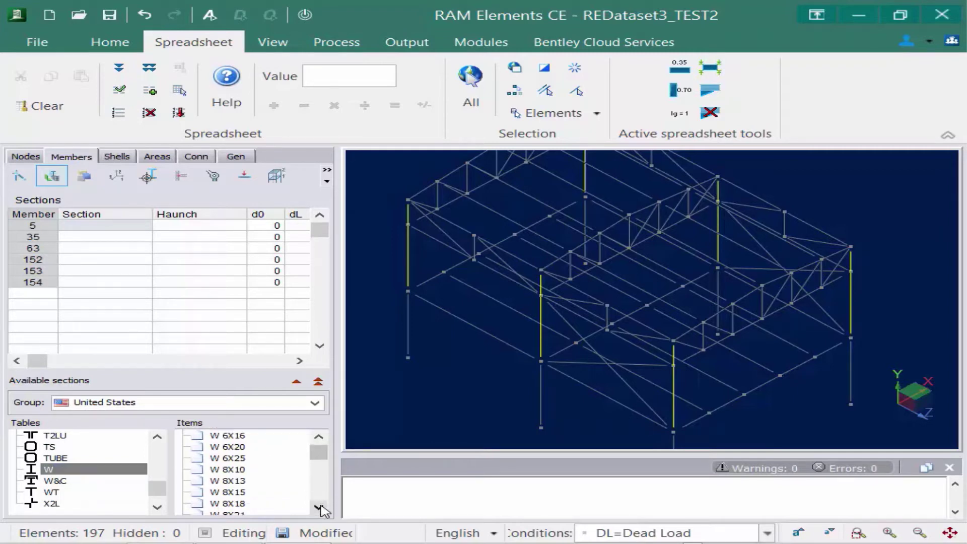
pyautogui.click(320, 506)
pyautogui.click(320, 507)
pyautogui.click(320, 506)
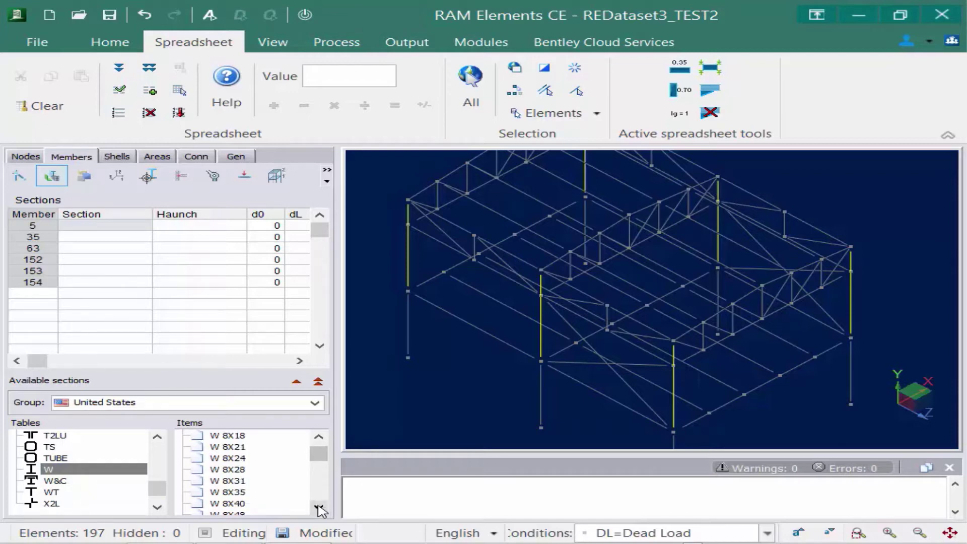
pyautogui.click(234, 492)
pyautogui.doubleClick(233, 492)
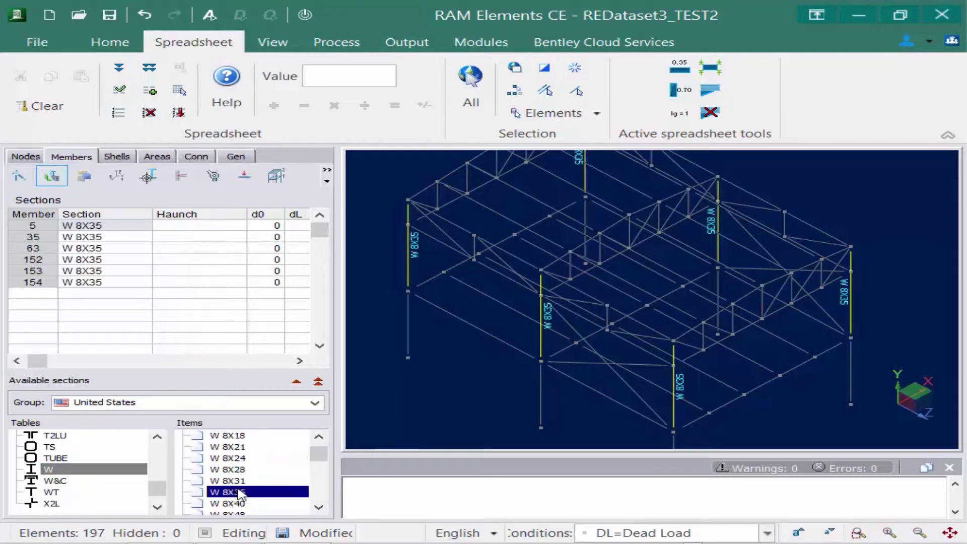
# Select the four diagonal X-braces between the upper-storey columns by their shared description and assign them the T2L 4X4X1_4 section
pyautogui.click(759, 246)
pyautogui.click(757, 240)
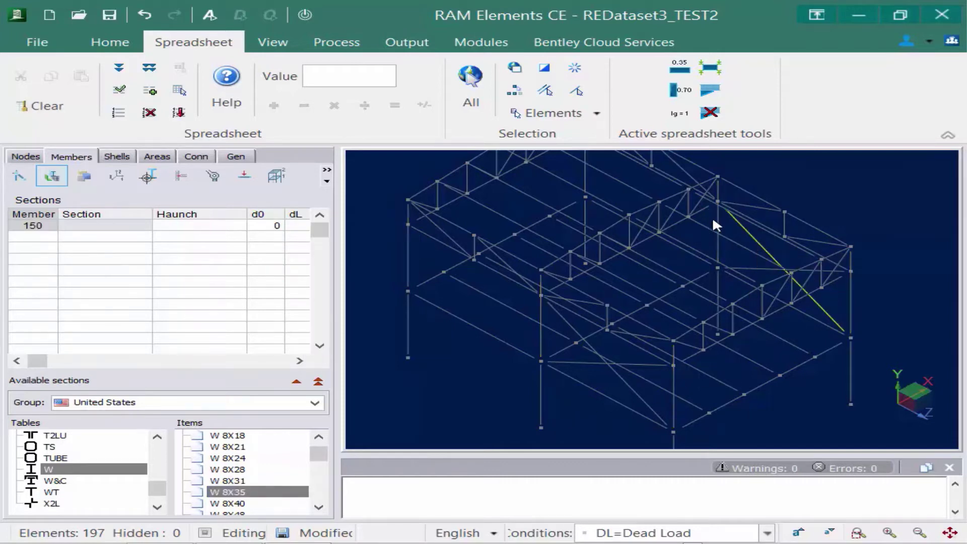
pyautogui.click(516, 93)
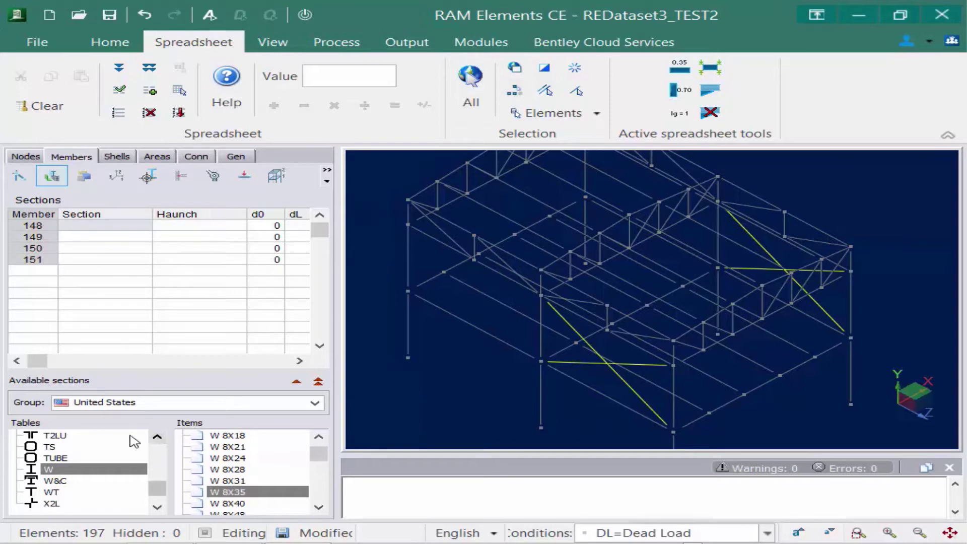
pyautogui.click(70, 436)
pyautogui.scroll(1, 86, 446)
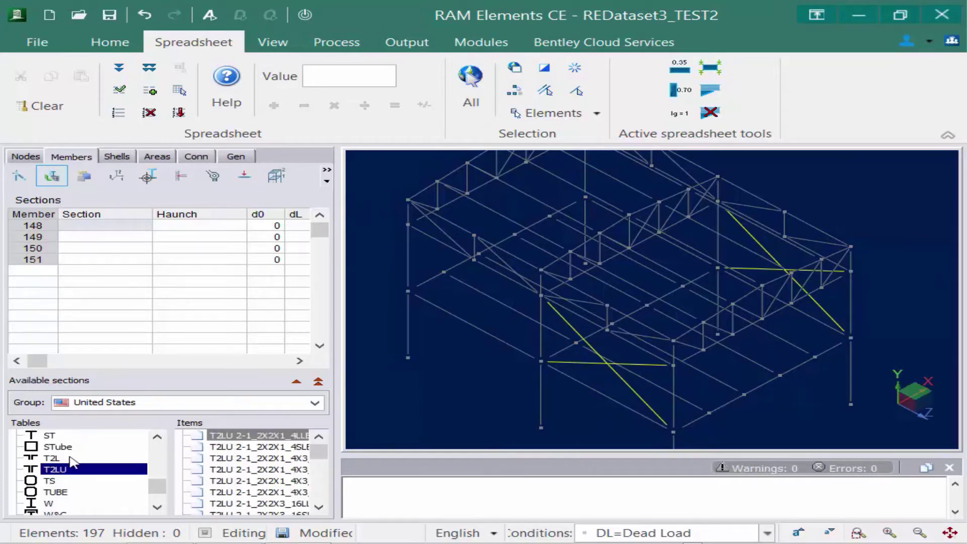
pyautogui.click(73, 458)
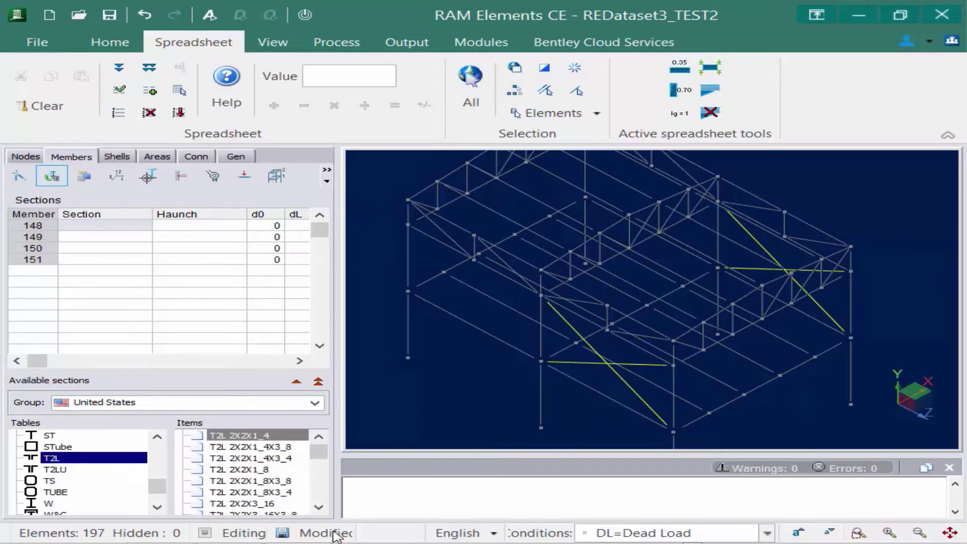
pyautogui.click(319, 507)
pyautogui.click(319, 508)
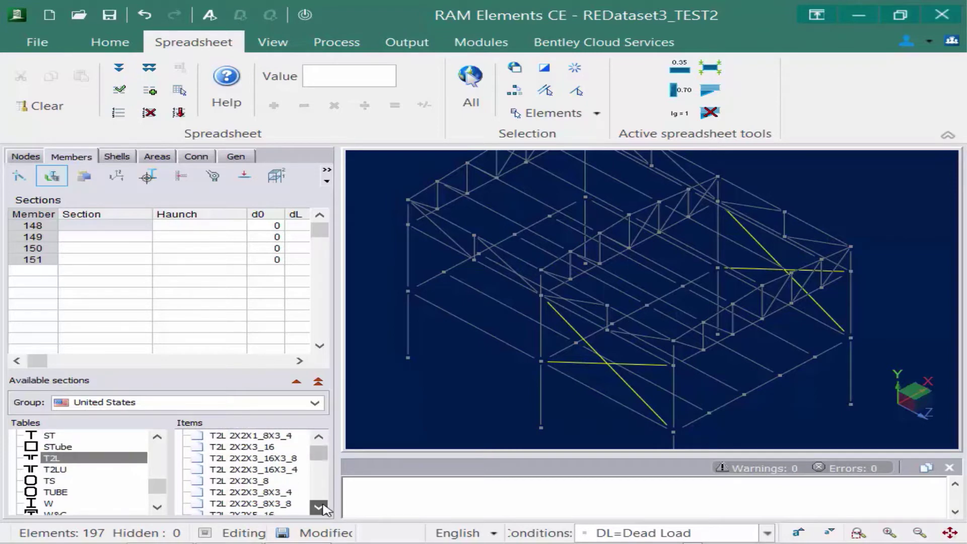
pyautogui.click(318, 508)
pyautogui.click(319, 507)
pyautogui.click(319, 507)
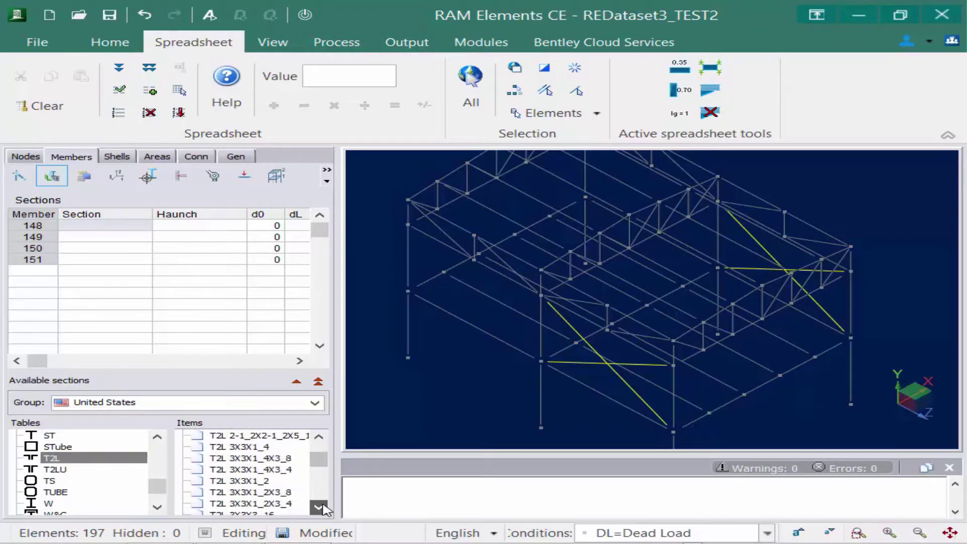
pyautogui.click(319, 507)
pyautogui.click(319, 507)
pyautogui.click(319, 507)
pyautogui.click(322, 492)
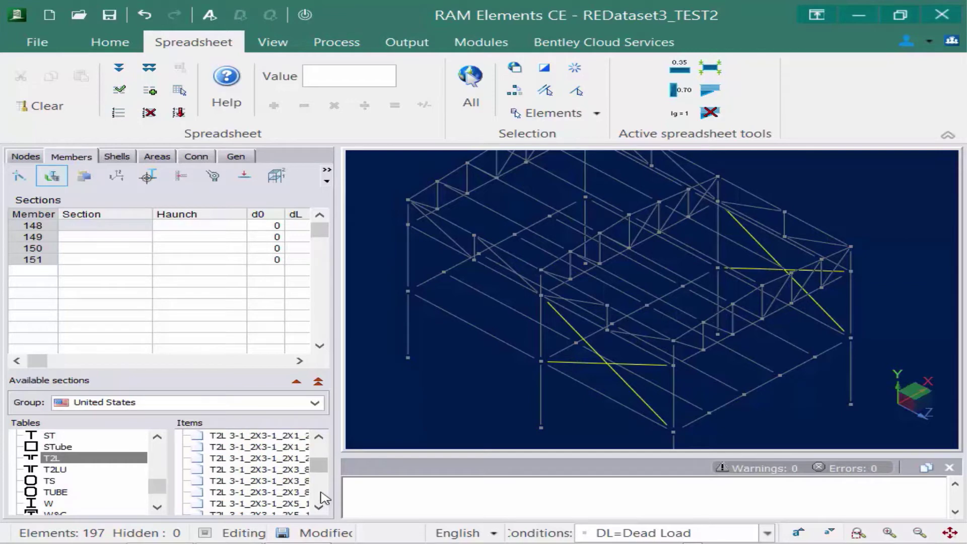
pyautogui.click(260, 493)
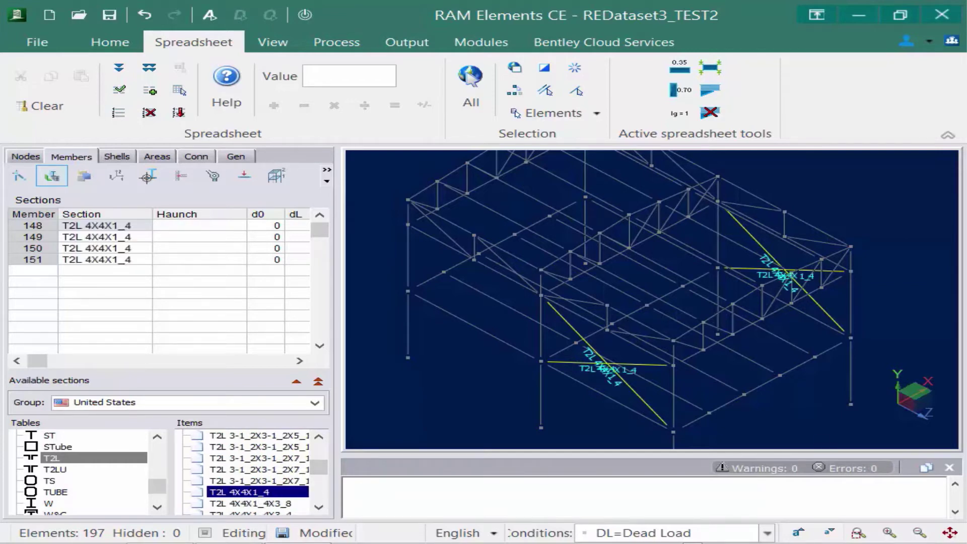
# Select all top and bottom truss chords by their shared descriptions and assign them the W 8X15 section
pyautogui.click(450, 223)
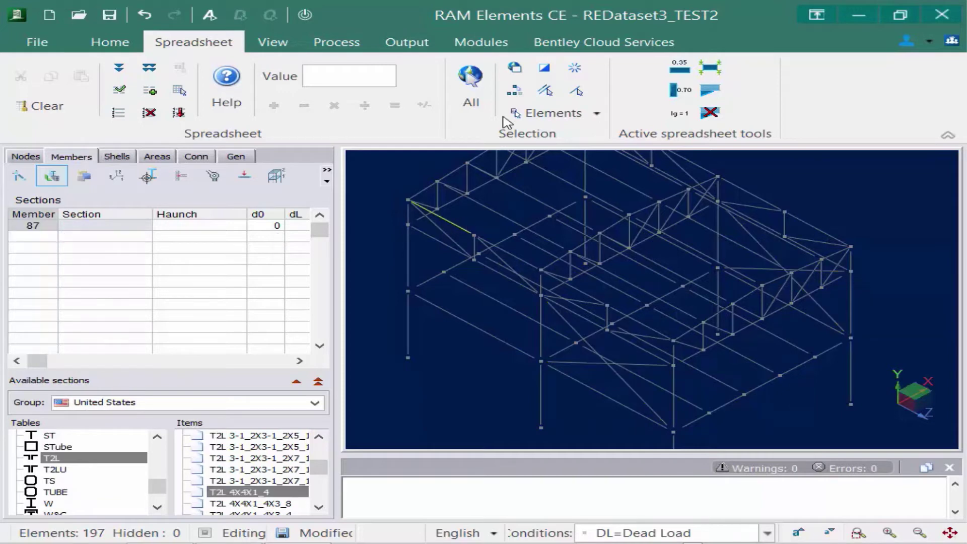
pyautogui.click(513, 92)
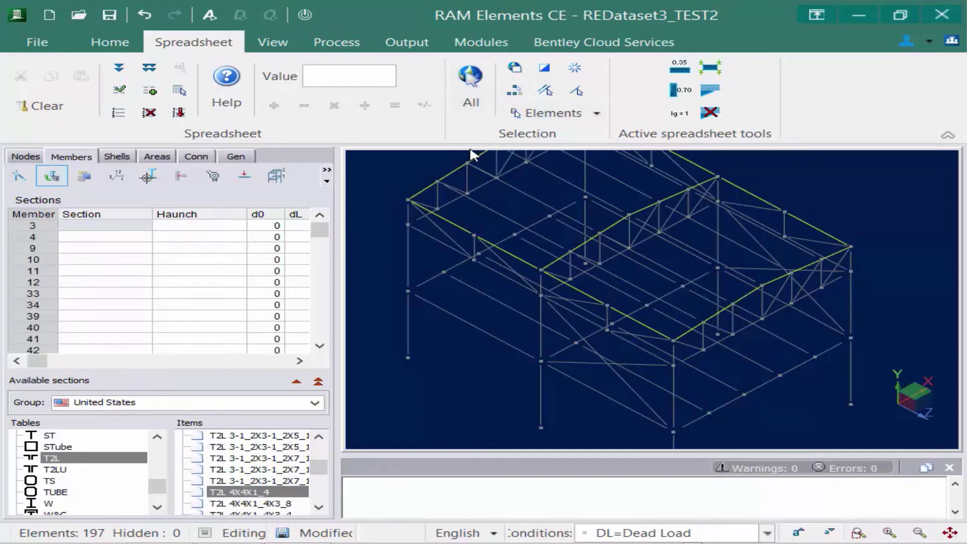
pyautogui.click(430, 237)
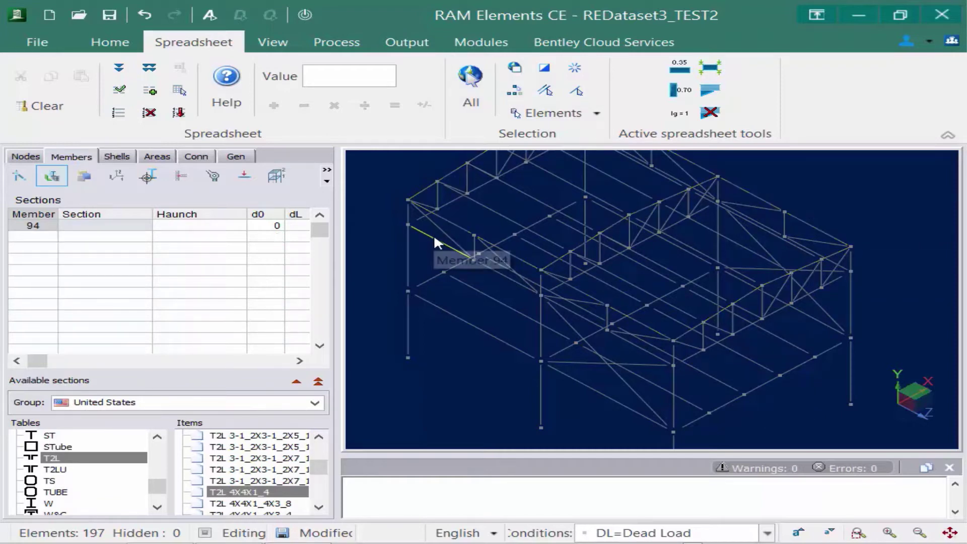
pyautogui.click(456, 229)
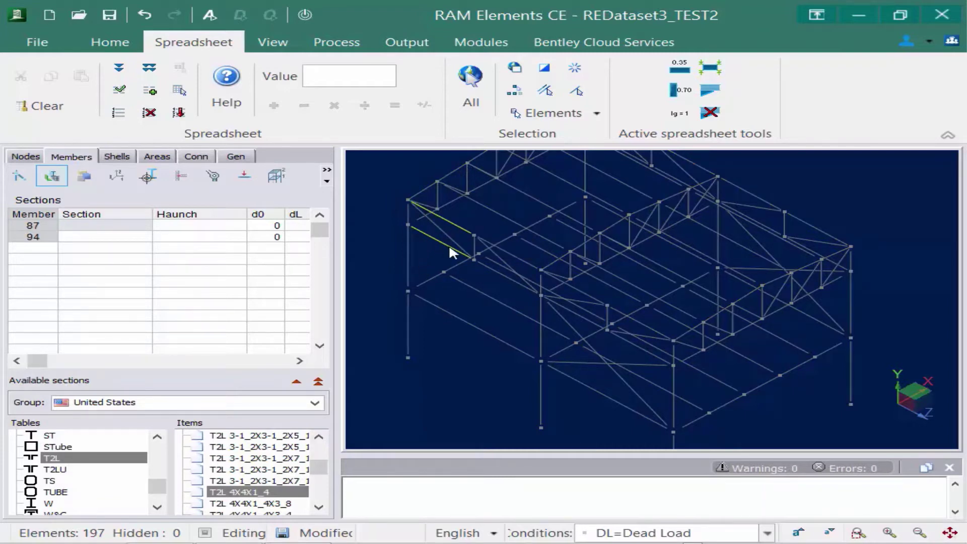
pyautogui.click(517, 92)
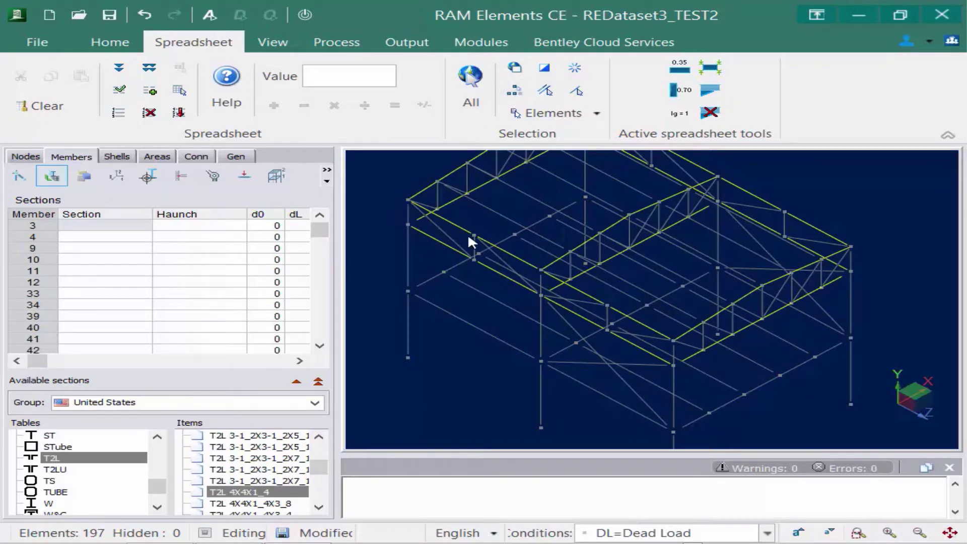
pyautogui.click(157, 505)
pyautogui.click(157, 506)
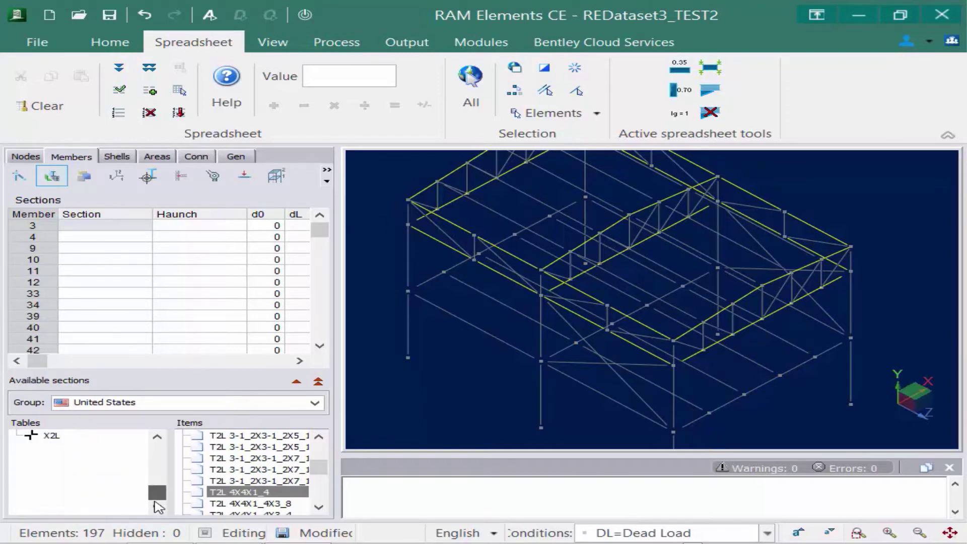
pyautogui.click(158, 441)
pyautogui.click(158, 440)
pyautogui.click(158, 440)
pyautogui.click(157, 437)
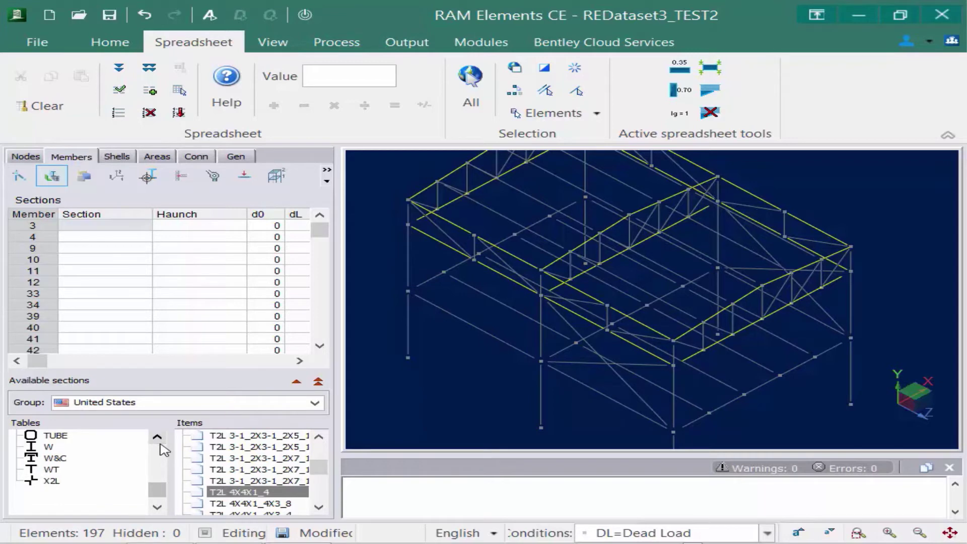
pyautogui.click(53, 447)
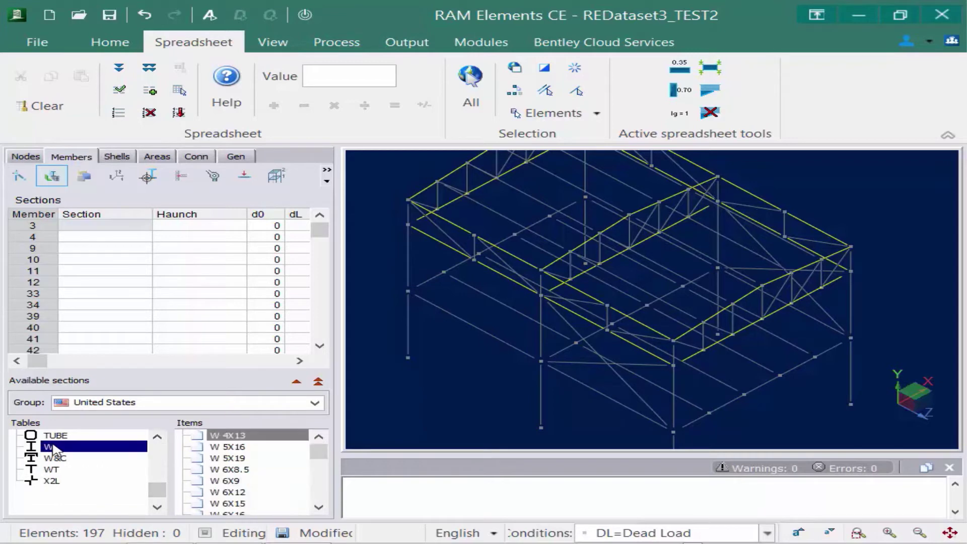
pyautogui.click(249, 491)
pyautogui.scroll(-2, 250, 491)
pyautogui.scroll(-2, 249, 491)
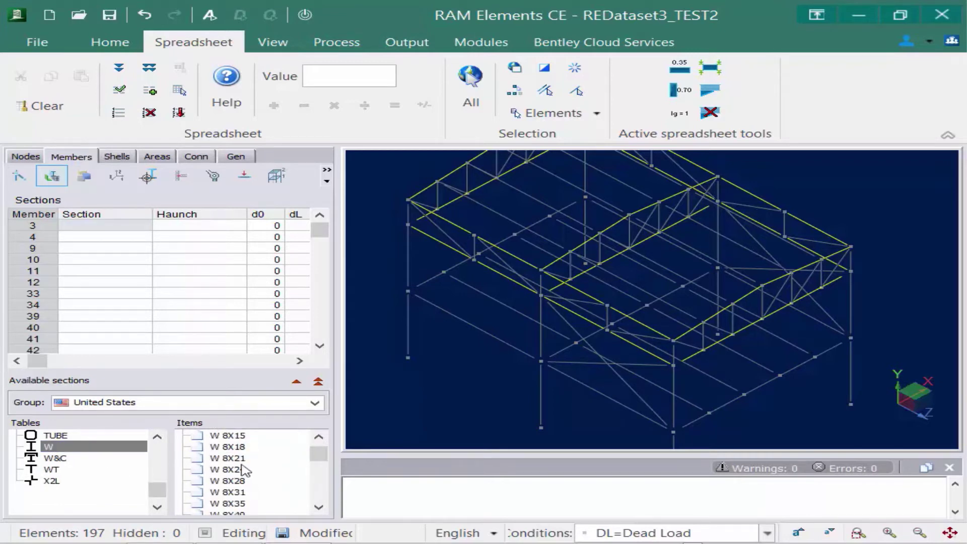
pyautogui.click(226, 437)
pyautogui.doubleClick(225, 440)
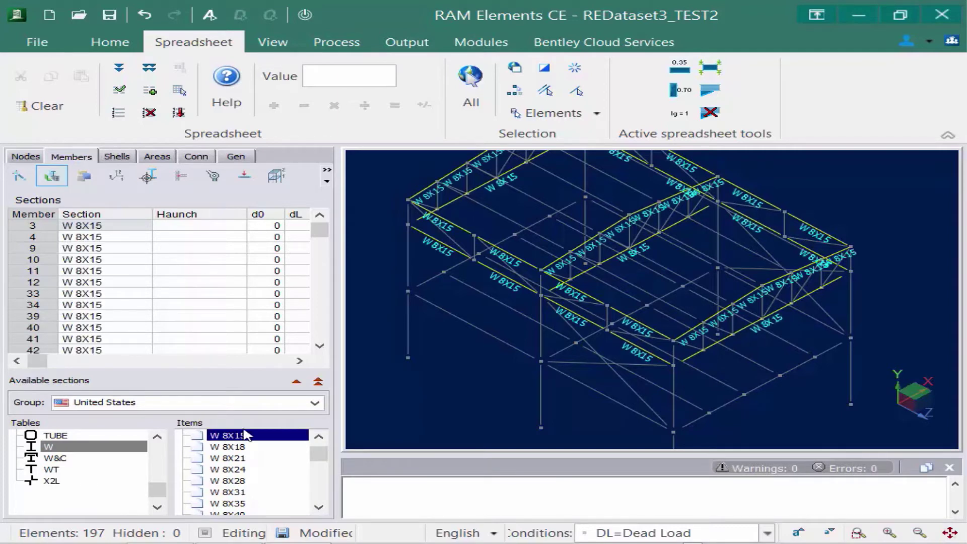
# Select all roof joists spanning between the trusses by their shared description and assign them the OWS_Joist_K 12K3 section
pyautogui.click(488, 205)
pyautogui.click(514, 91)
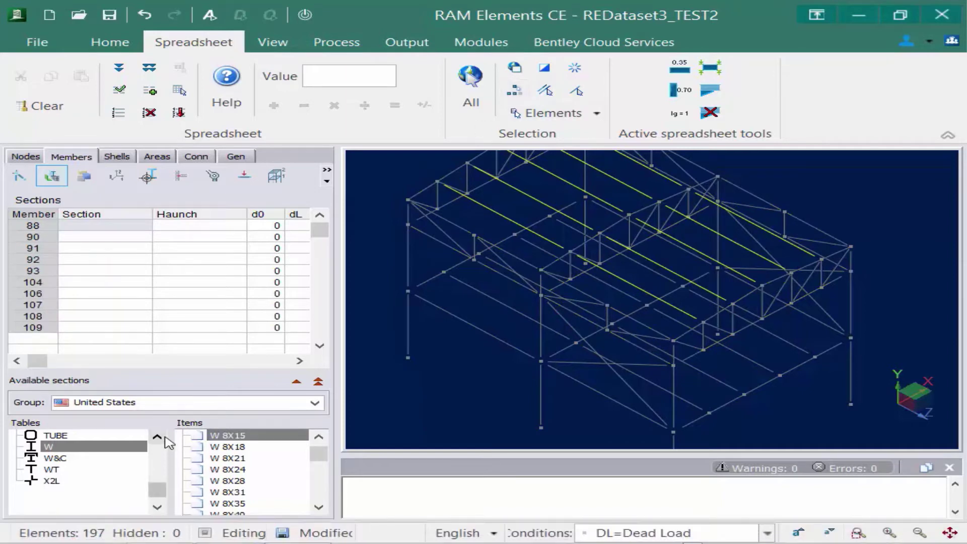
pyautogui.click(160, 437)
pyautogui.moveTo(165, 437); pyautogui.dragTo(164, 437)
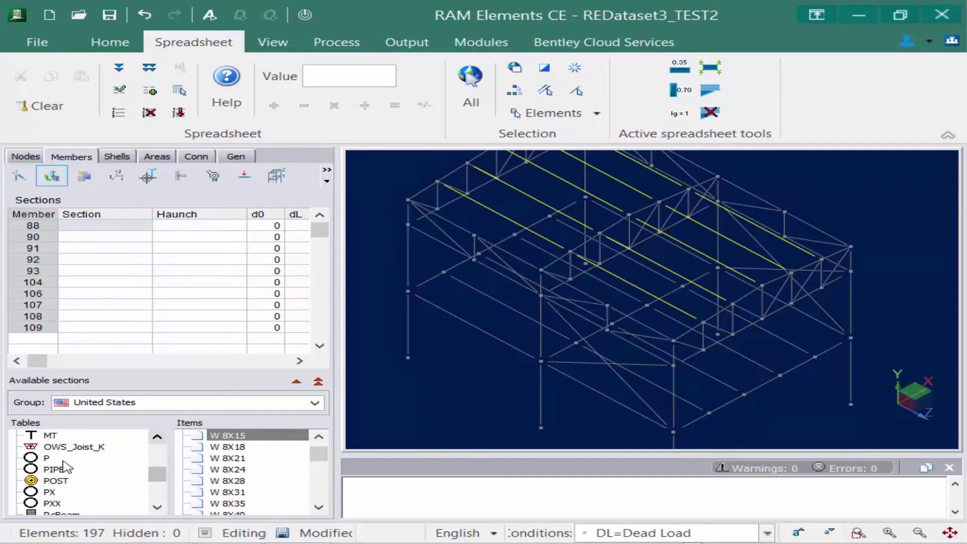
pyautogui.click(72, 448)
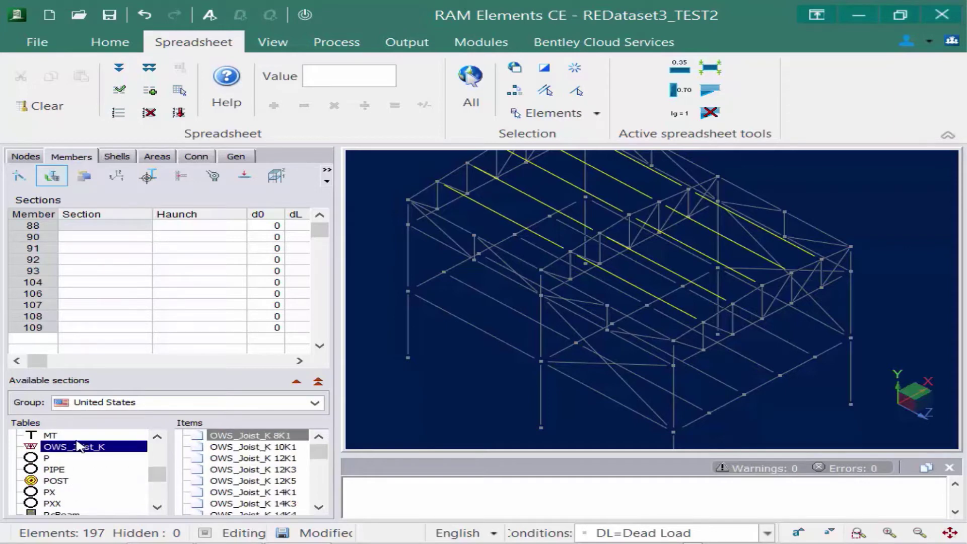
pyautogui.doubleClick(232, 470)
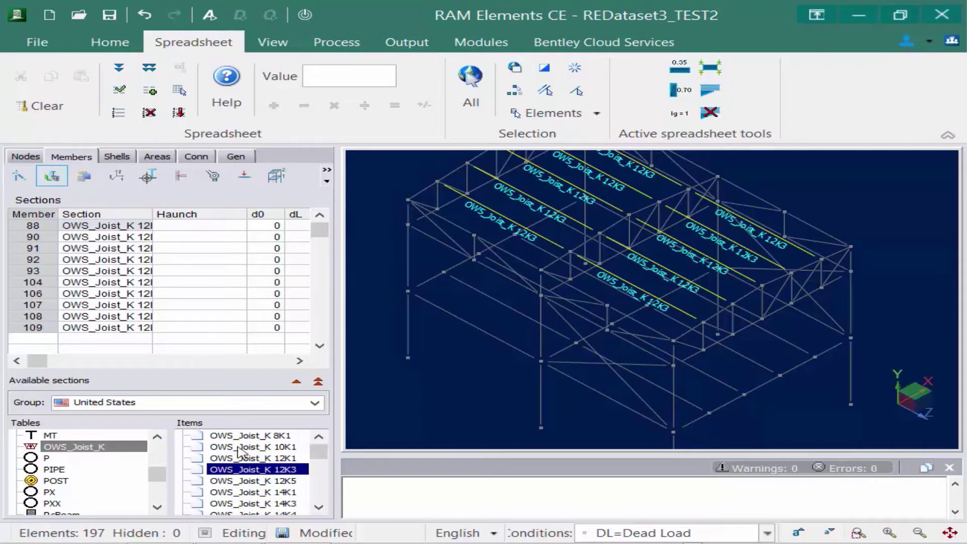
# Select all truss diagonals by their shared description and assign them the L 5X5X1_2 section
pyautogui.click(436, 223)
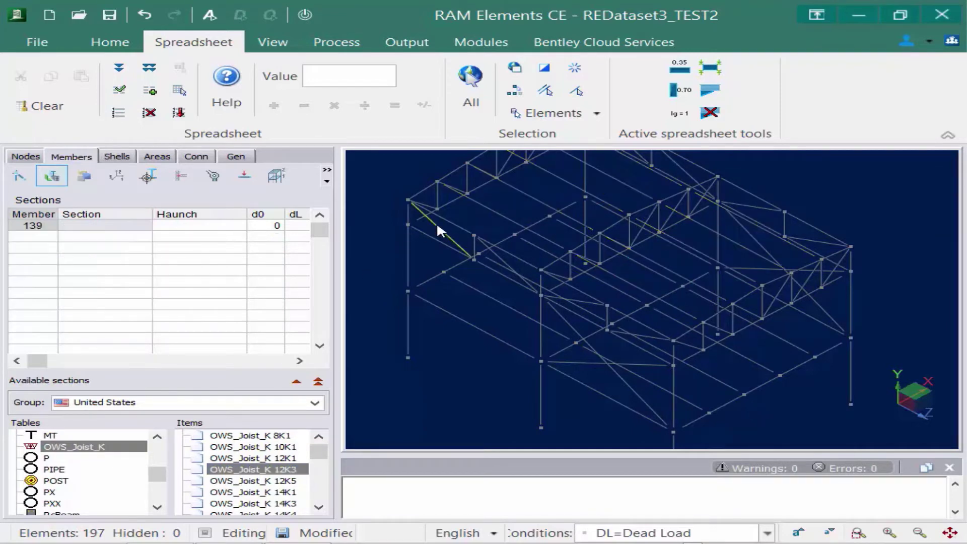
pyautogui.click(517, 92)
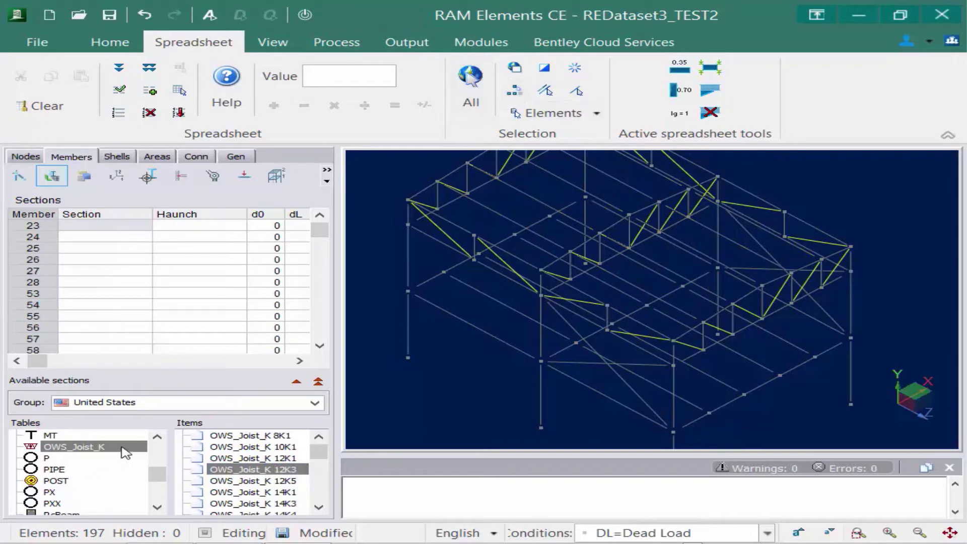
pyautogui.scroll(3, 157, 437)
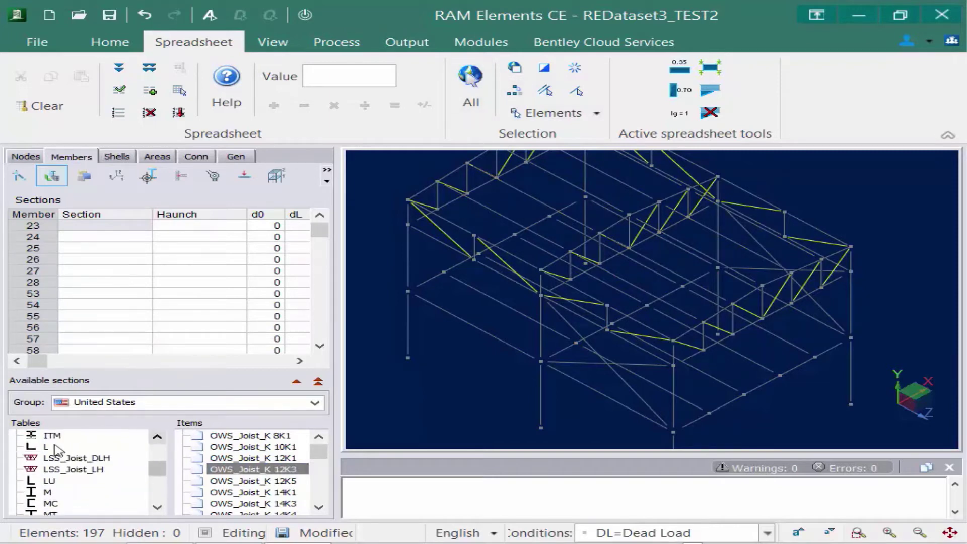
pyautogui.click(53, 447)
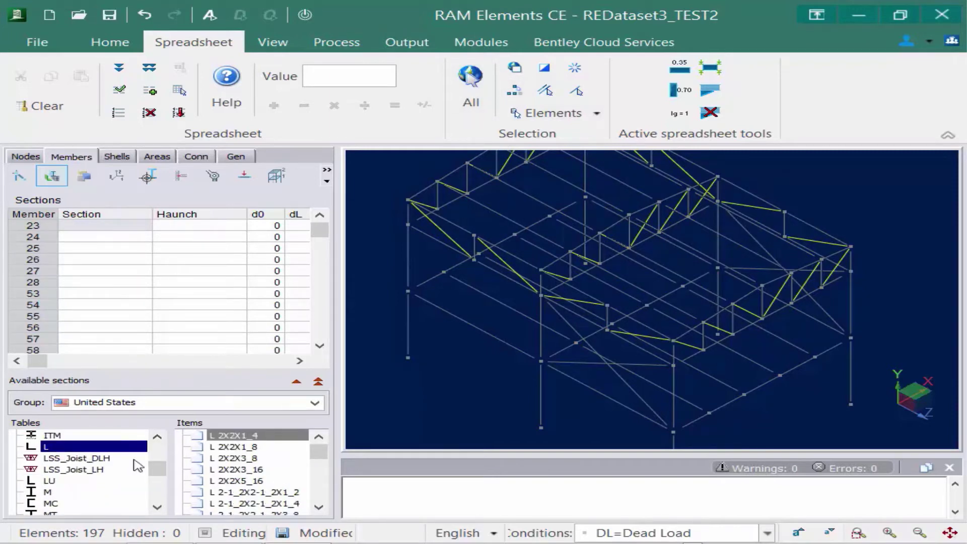
pyautogui.click(235, 481)
pyautogui.scroll(-8, 234, 484)
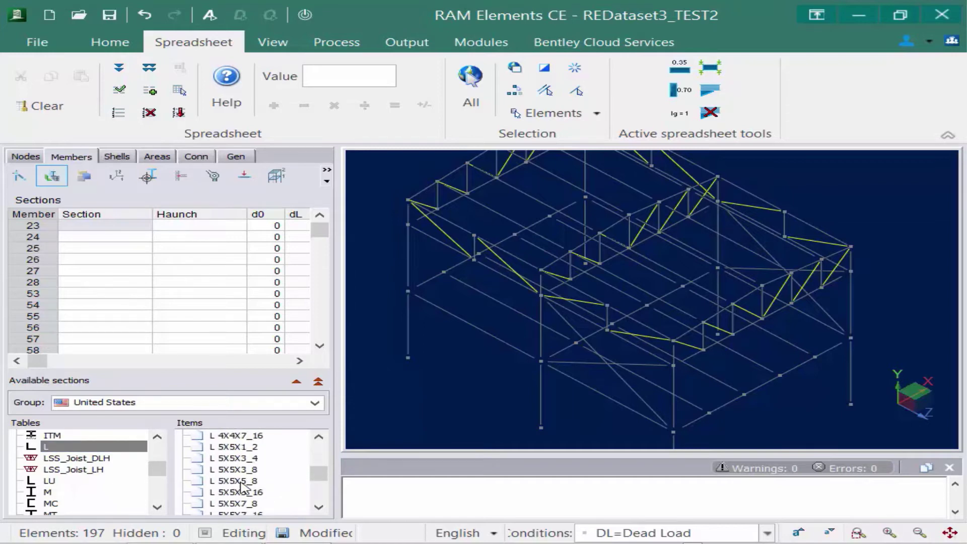
pyautogui.click(241, 448)
pyautogui.doubleClick(241, 447)
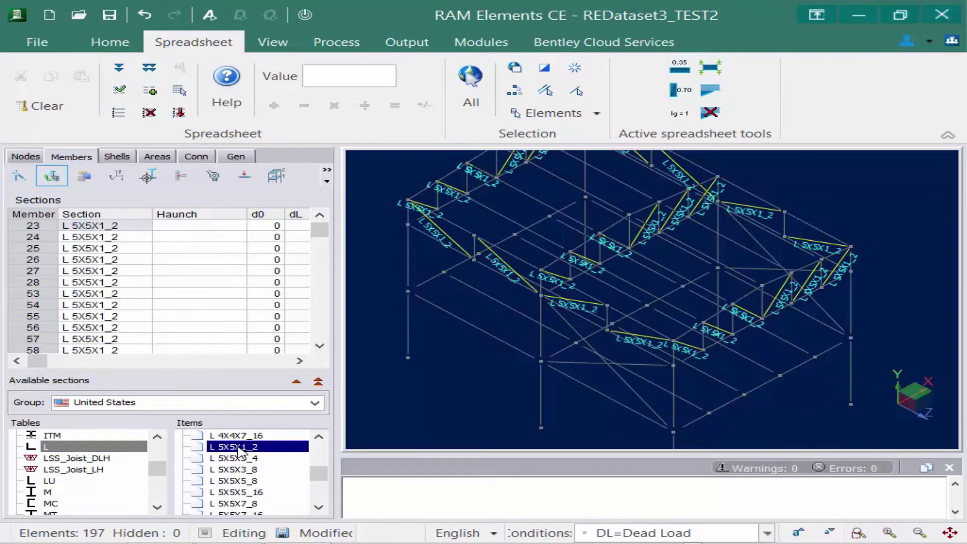
# Select all truss verticals by their shared description and assign them the HSS_SQR 3X3X3_8 section
pyautogui.click(473, 245)
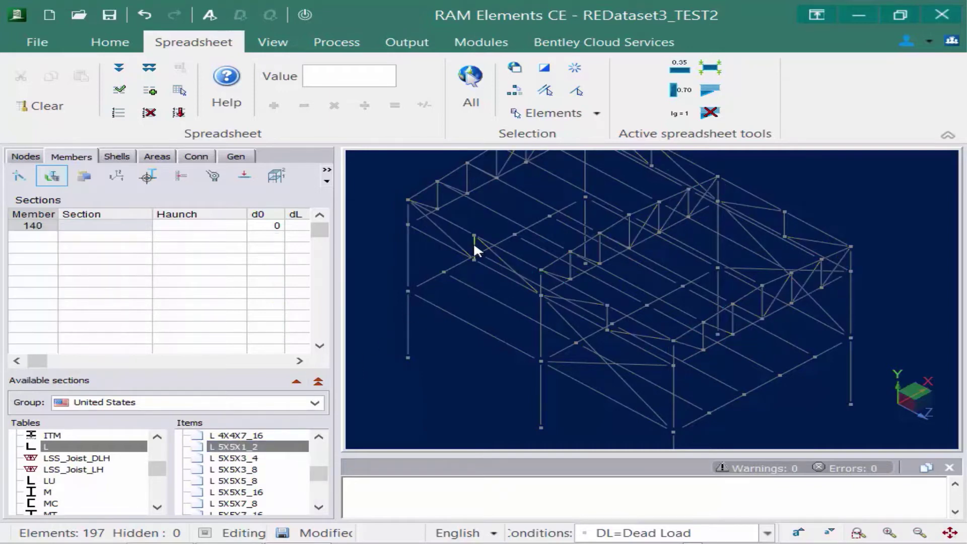
pyautogui.click(515, 91)
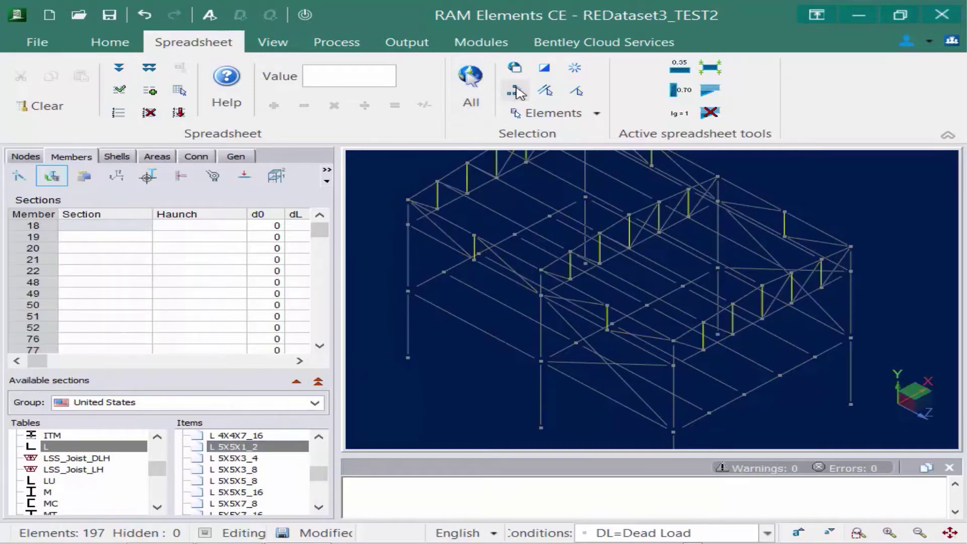
pyautogui.click(70, 470)
pyautogui.scroll(-2, 86, 472)
pyautogui.scroll(5, 85, 472)
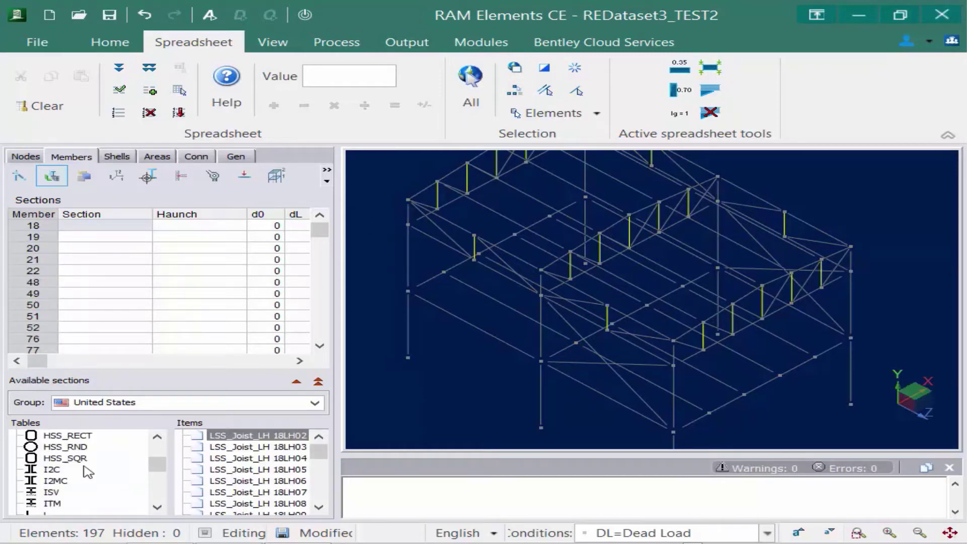
pyautogui.click(80, 493)
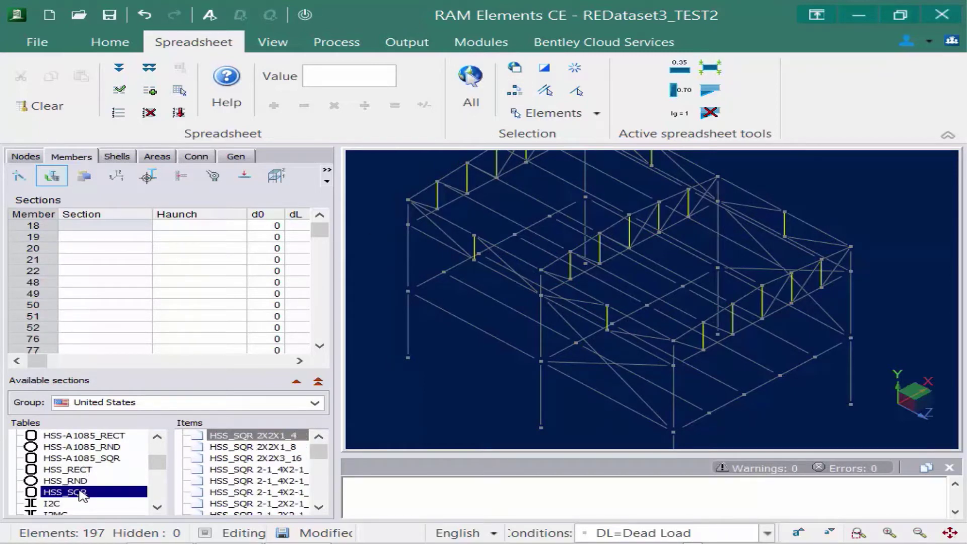
pyautogui.click(241, 481)
pyautogui.scroll(-4, 246, 468)
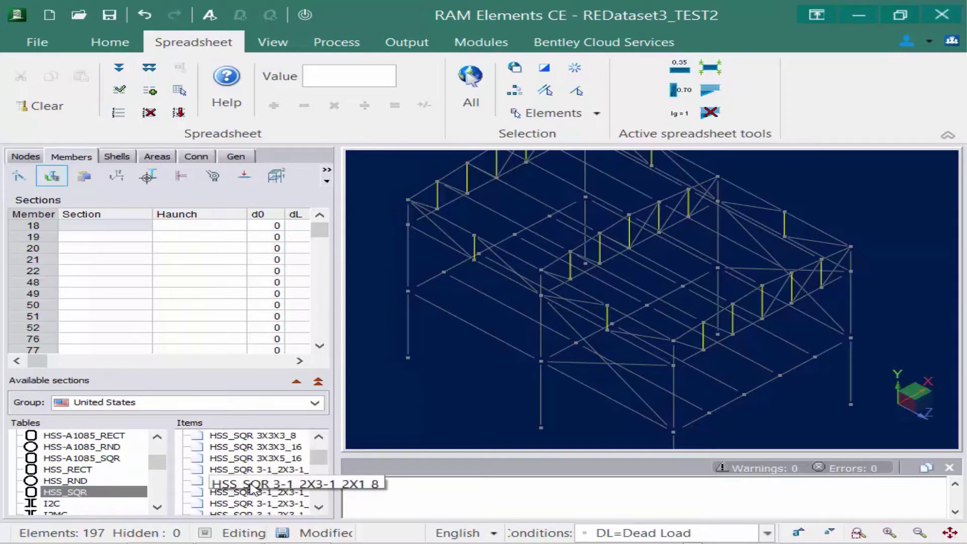
pyautogui.click(251, 440)
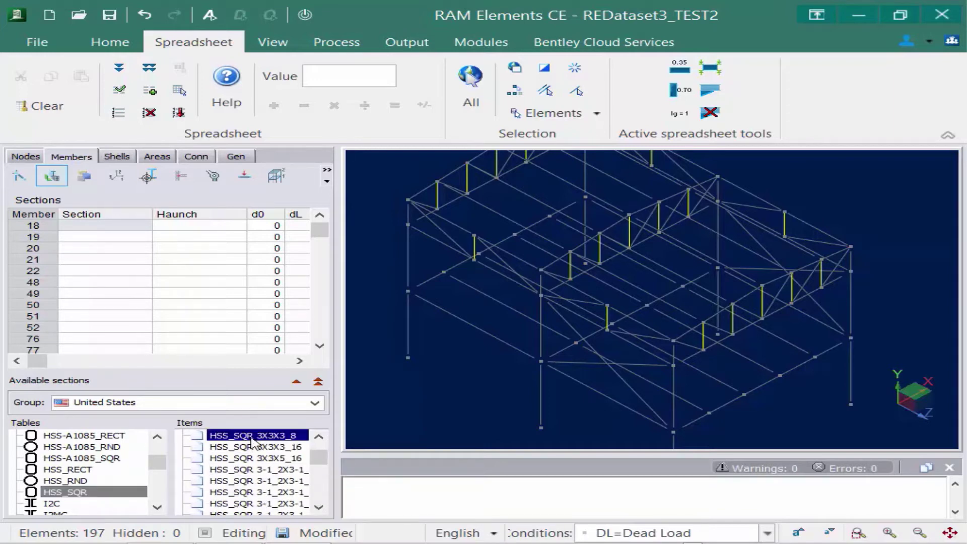
pyautogui.doubleClick(251, 439)
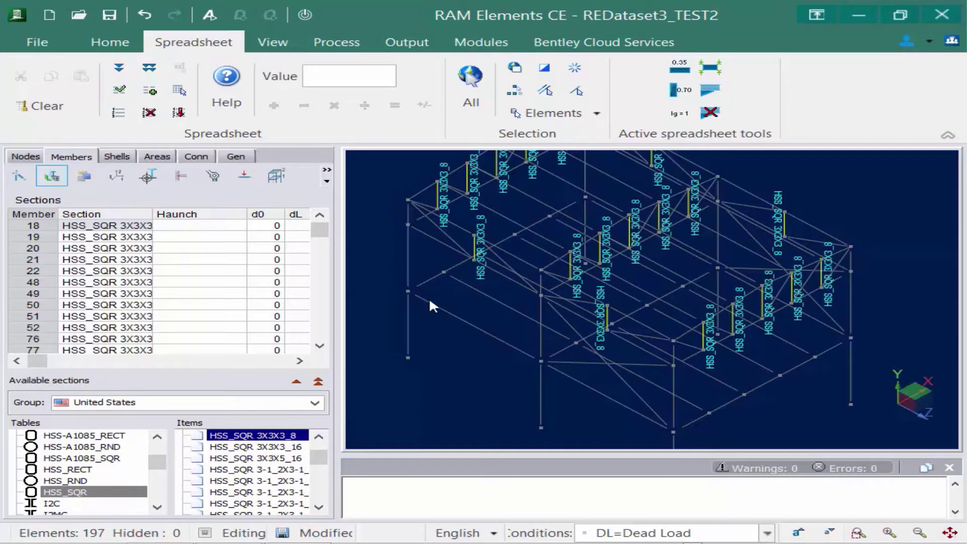
# Select the whole model and review the section assigned to every member in the sections spreadsheet
pyautogui.click(382, 224)
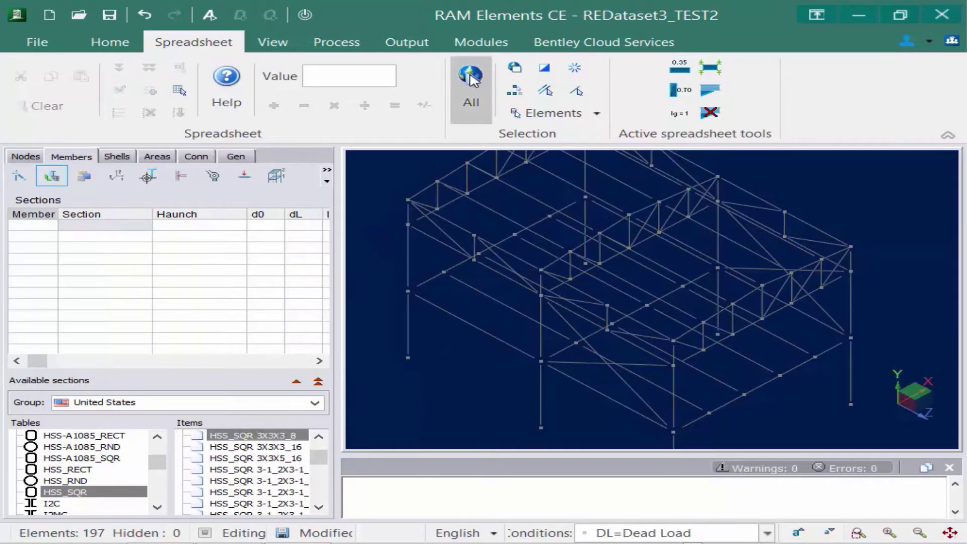
pyautogui.click(470, 75)
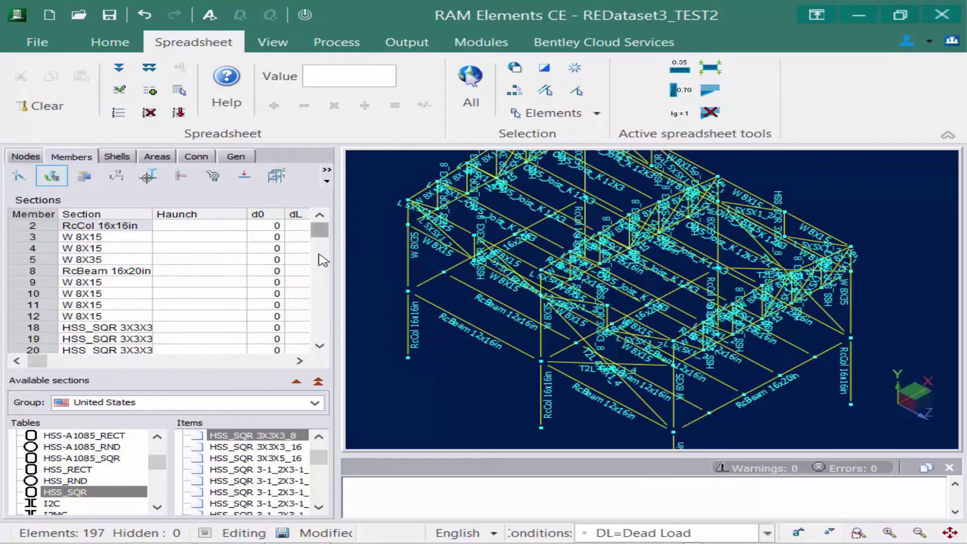
pyautogui.click(320, 347)
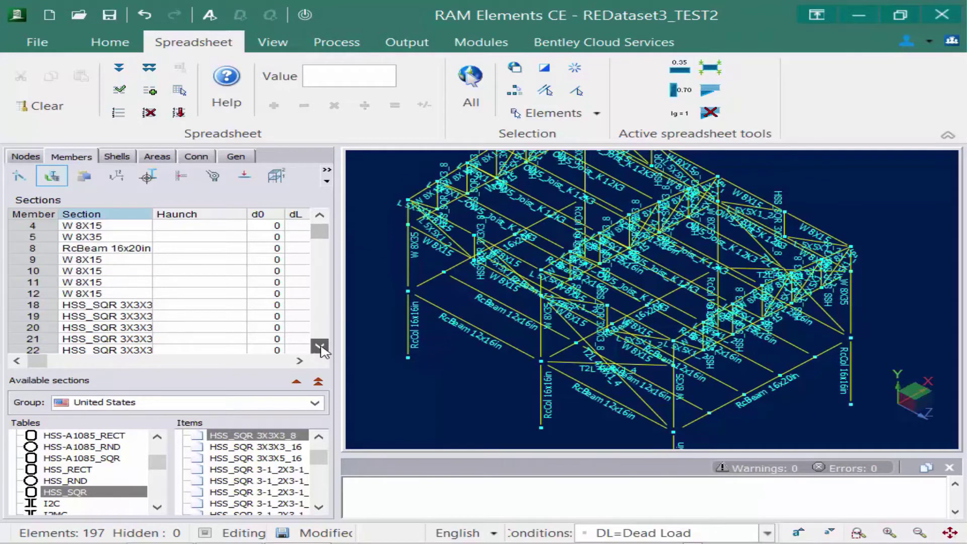
pyautogui.click(320, 347)
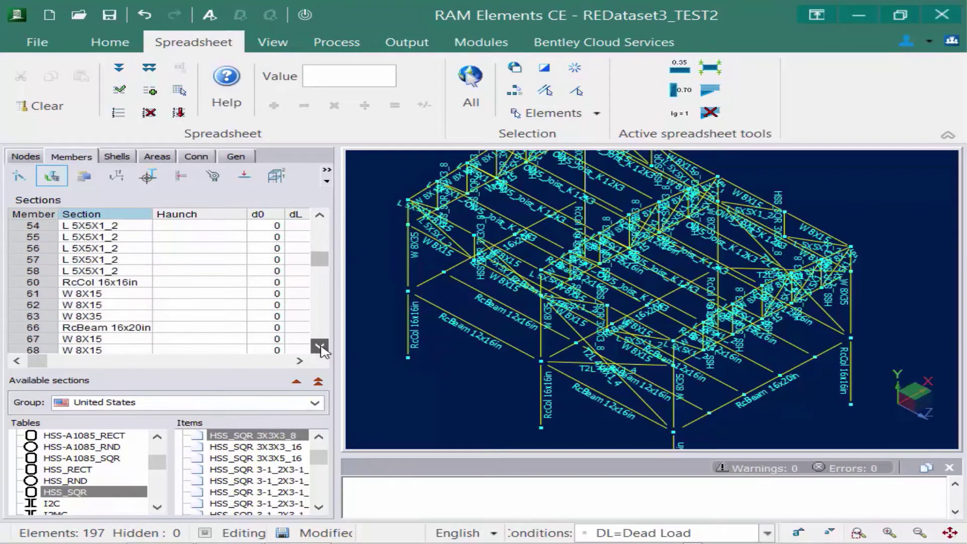
pyautogui.click(321, 347)
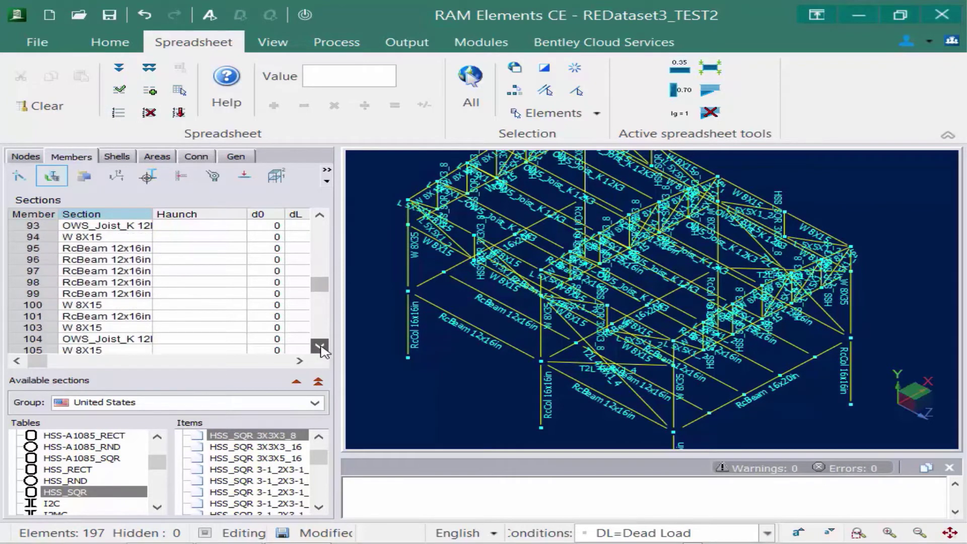
pyautogui.click(320, 348)
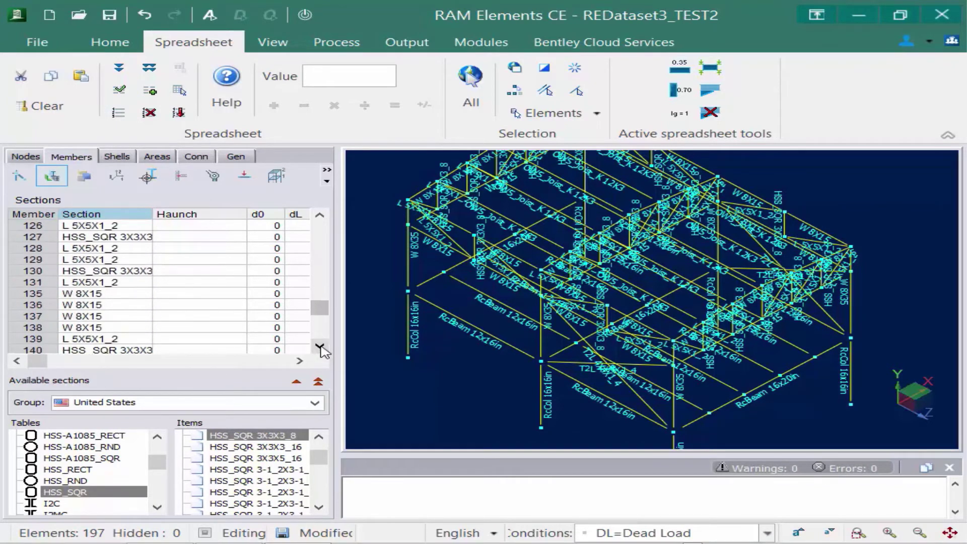
pyautogui.click(320, 347)
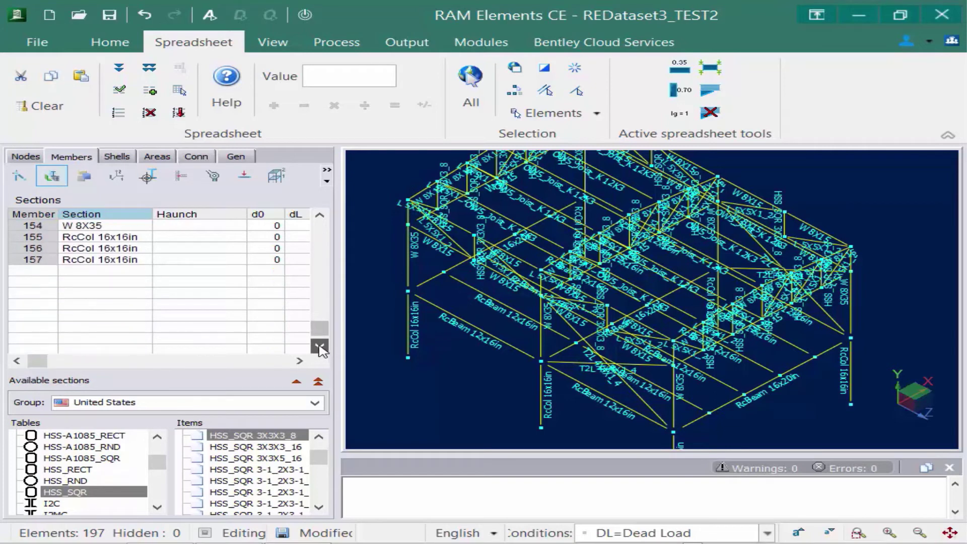
pyautogui.moveTo(319, 328); pyautogui.dragTo(337, 222)
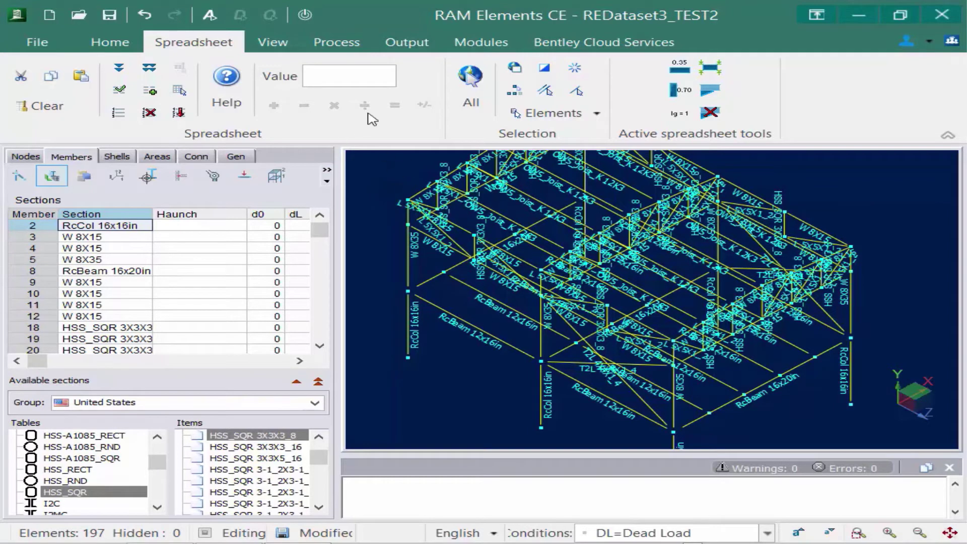
pyautogui.click(303, 18)
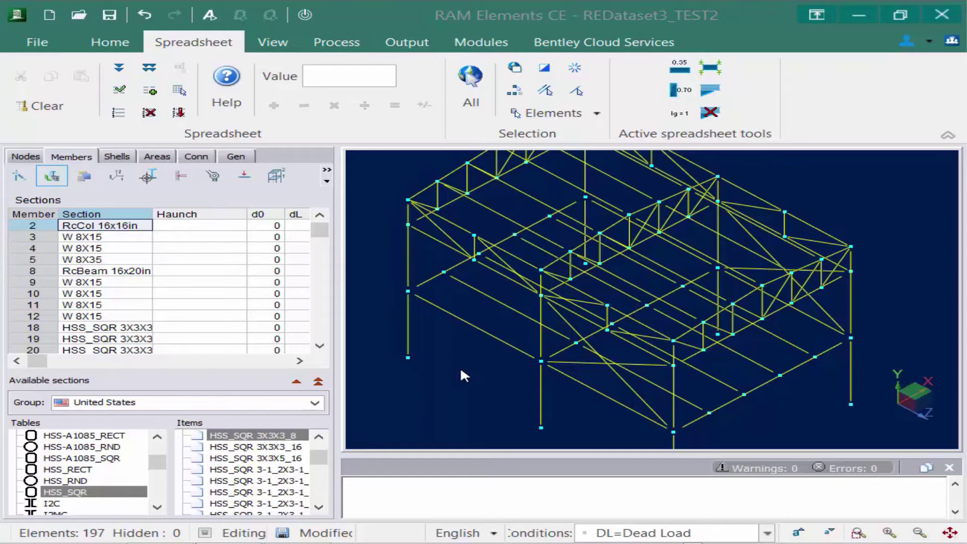
# Select all lower-storey concrete columns by their shared description and set their Ig factor to 0.70
pyautogui.click(299, 361)
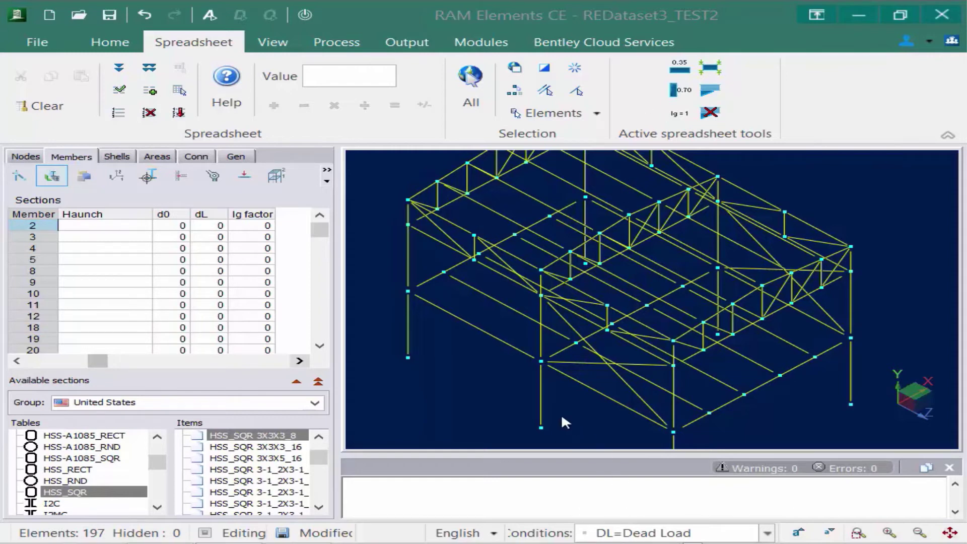
pyautogui.click(542, 404)
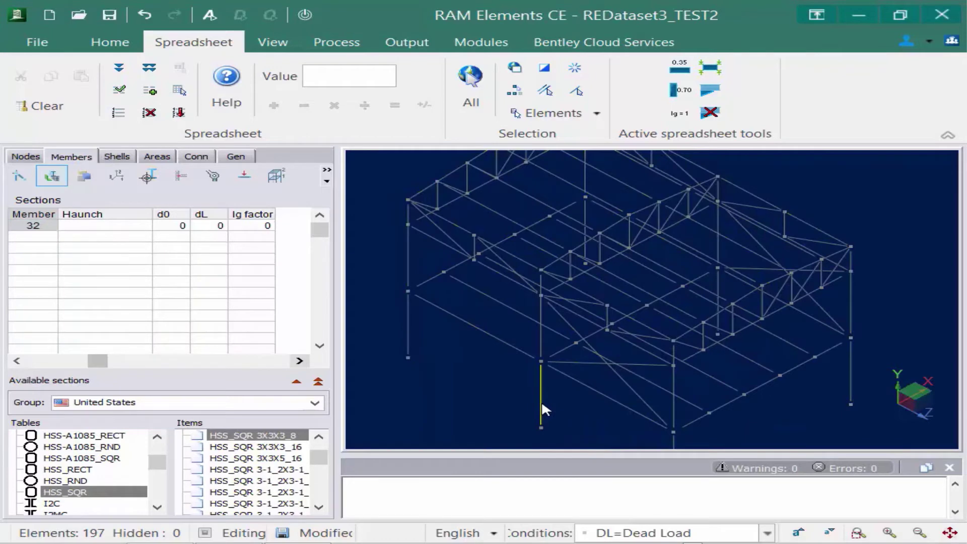
pyautogui.click(515, 91)
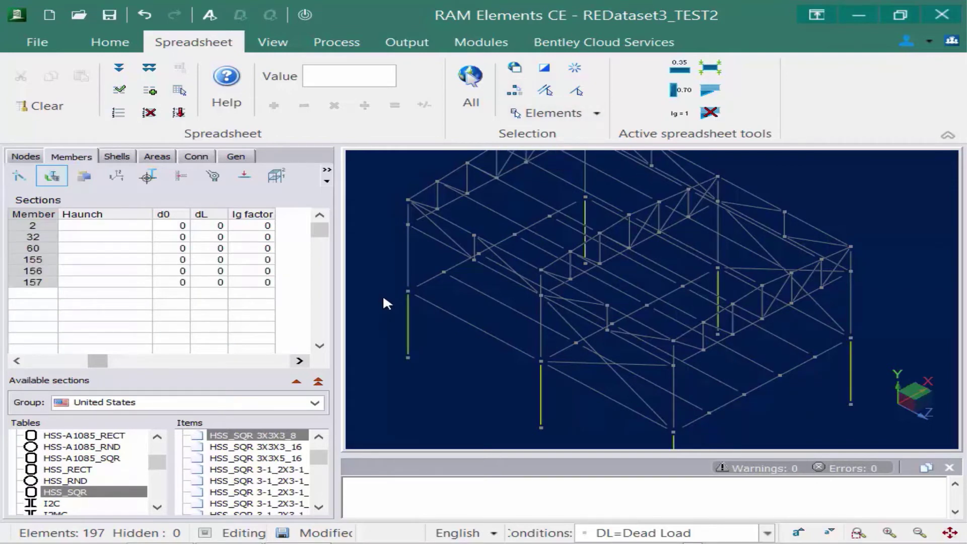
pyautogui.click(676, 94)
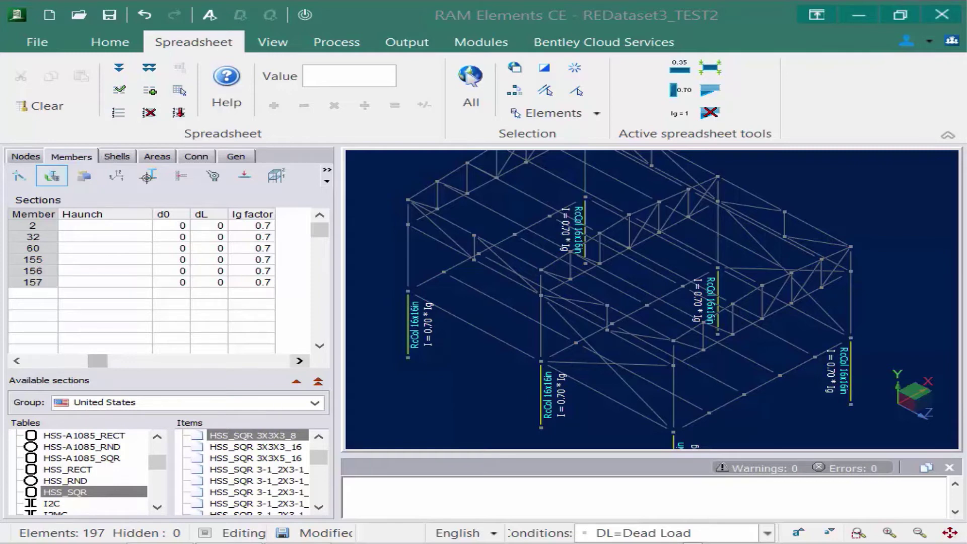
# Select all RcBeam 12x16in and RcBeam 16x20in floor beams by their shared descriptions and set their Ig factor to 0.35
pyautogui.click(453, 360)
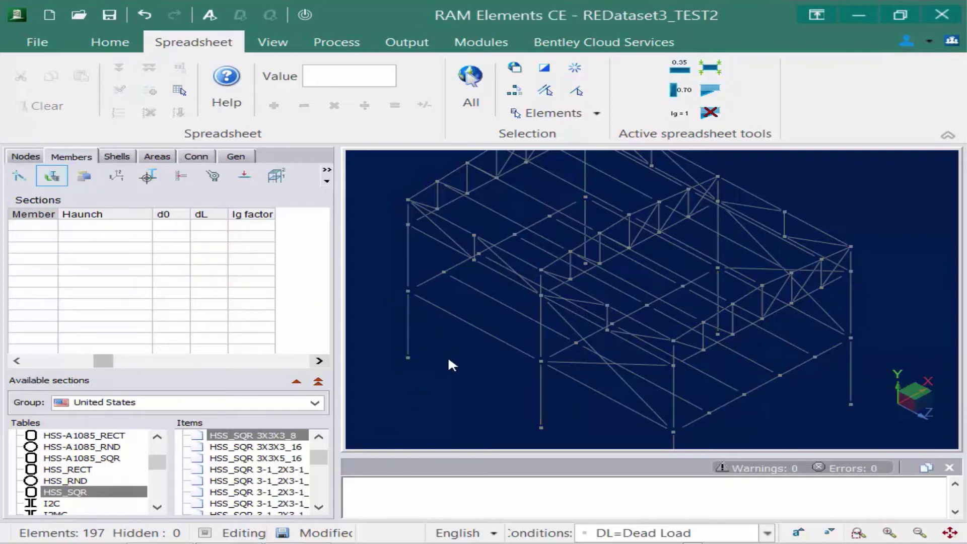
pyautogui.click(461, 319)
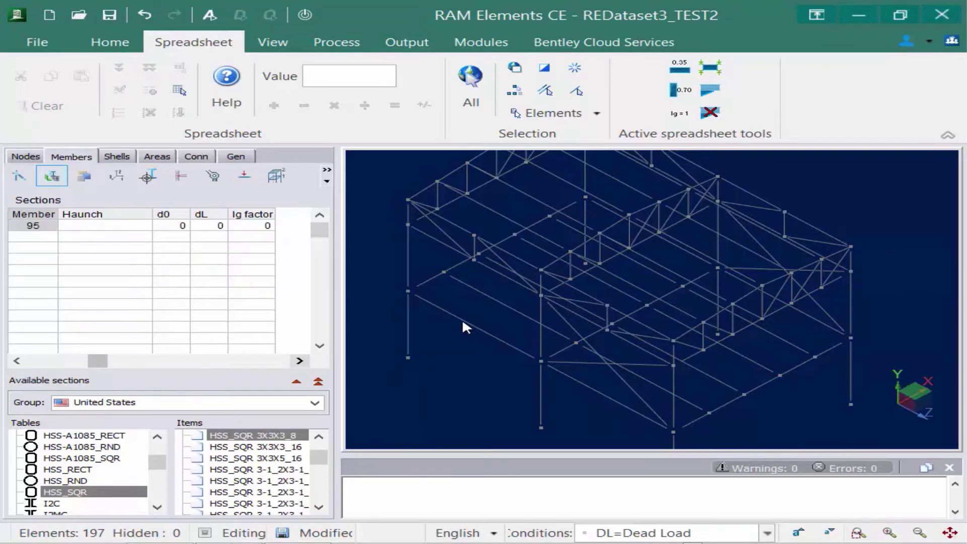
pyautogui.click(425, 279)
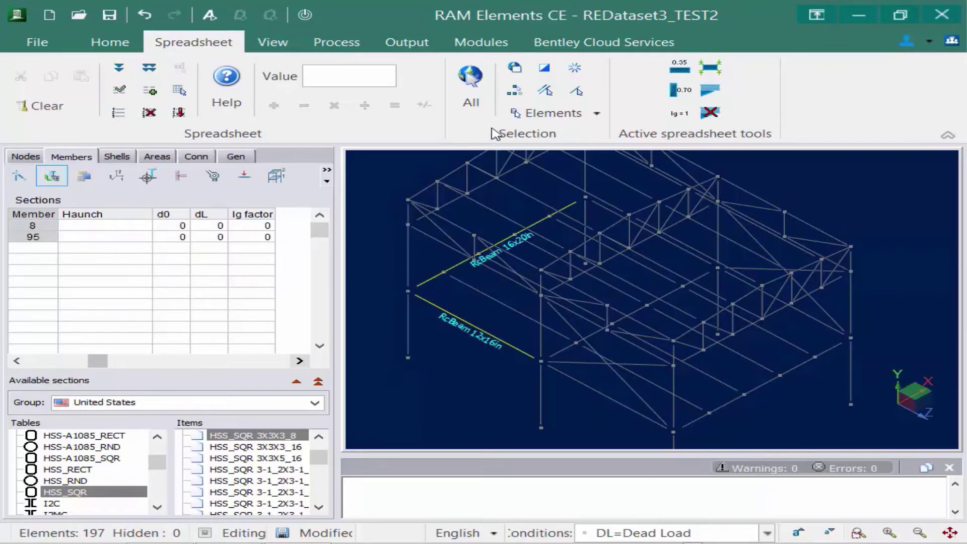
pyautogui.click(513, 91)
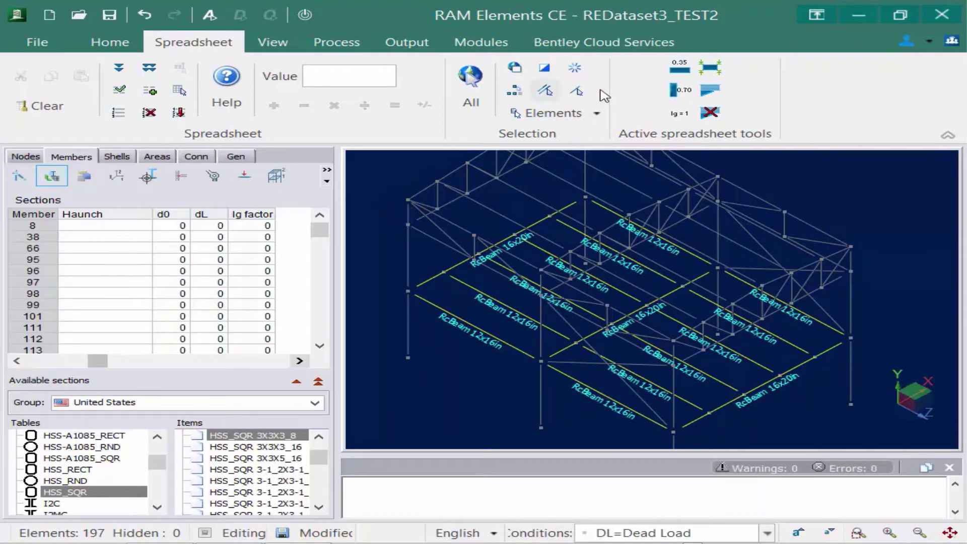
pyautogui.click(679, 71)
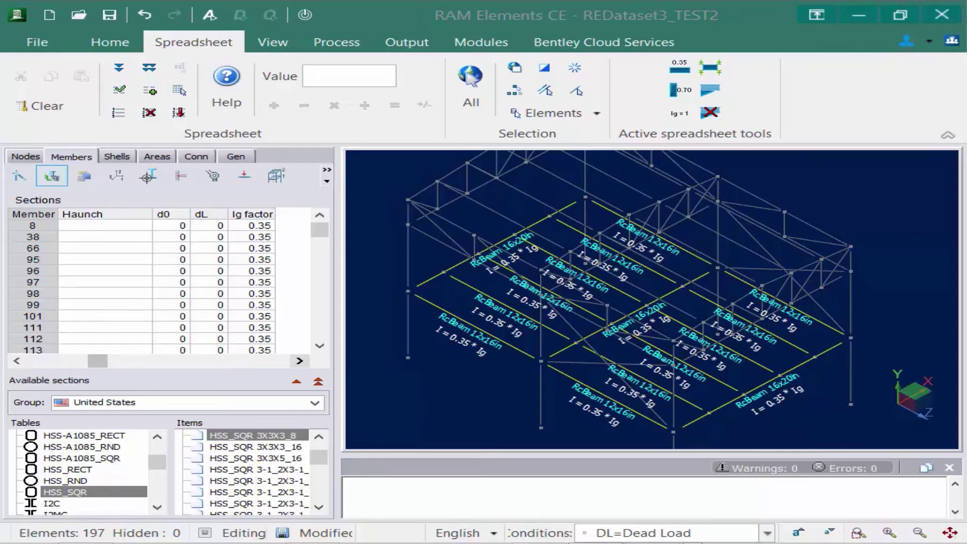
# Select the lower-storey concrete columns and floor beams by description and assign them the C 4-60 material from the United States RC table
pyautogui.click(19, 176)
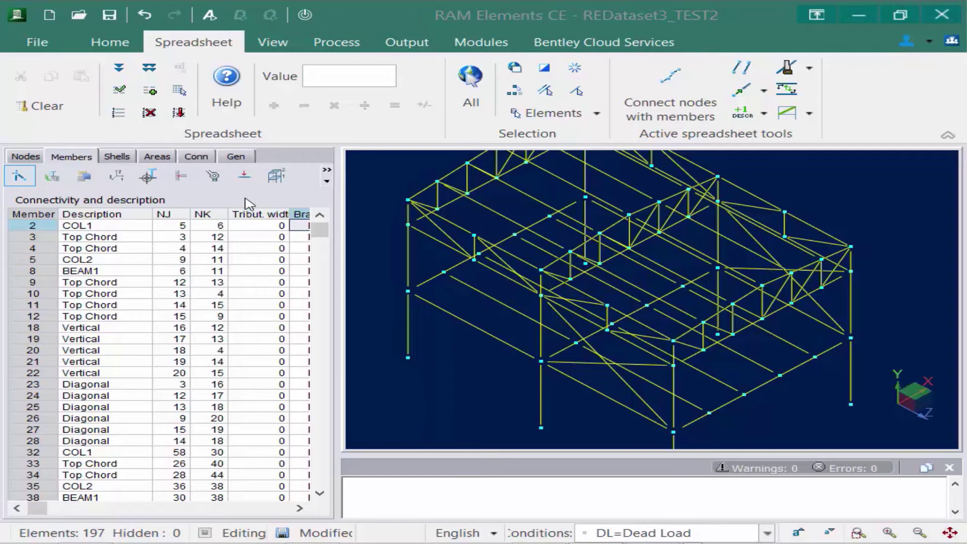
pyautogui.click(75, 160)
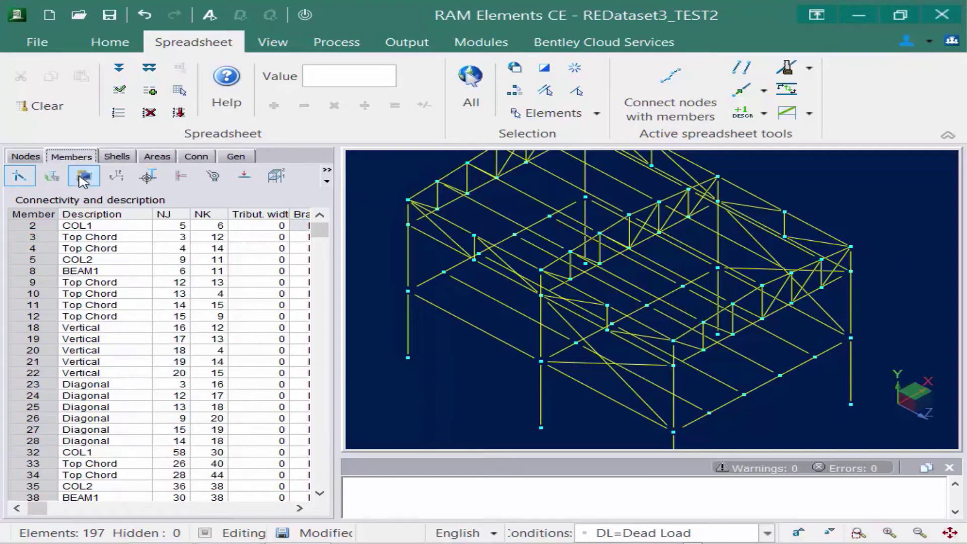
pyautogui.click(83, 177)
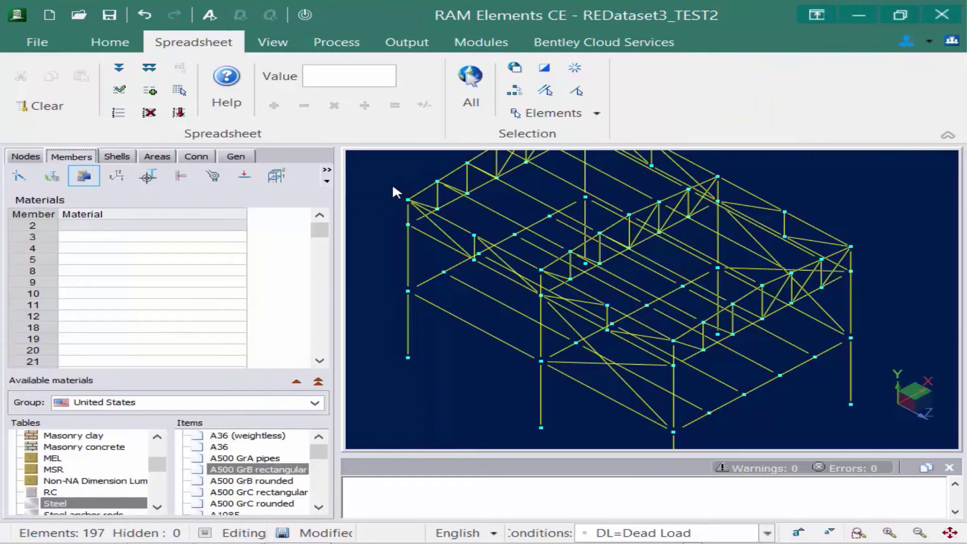
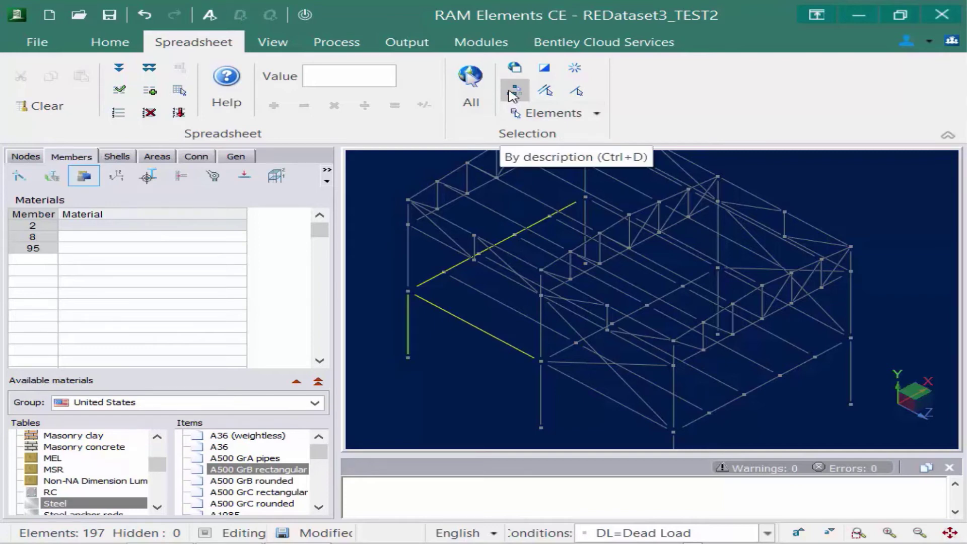
pyautogui.click(512, 96)
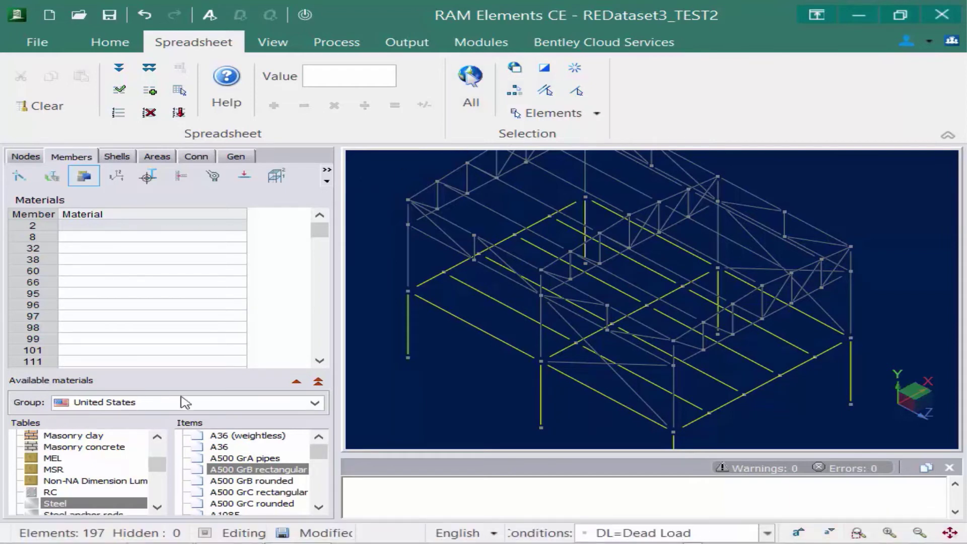
pyautogui.click(73, 403)
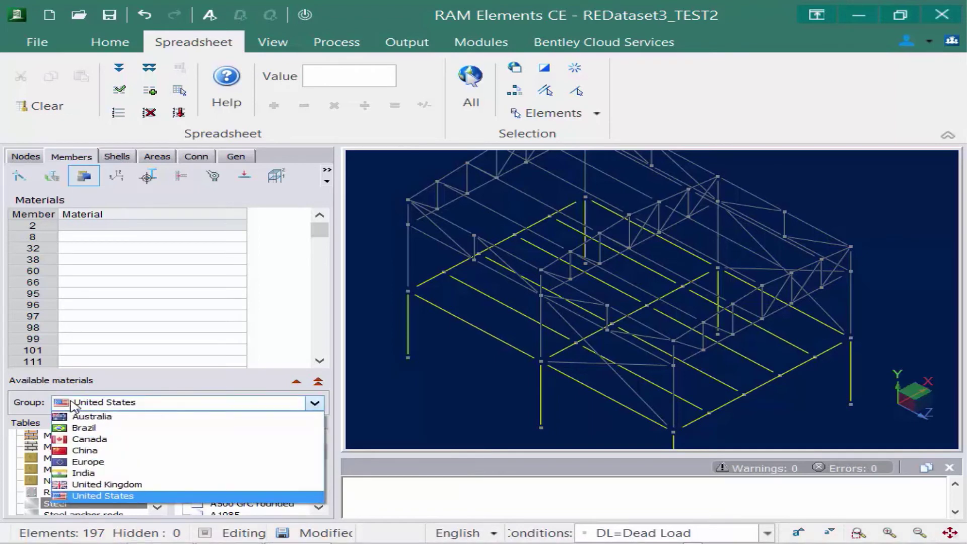
pyautogui.click(123, 403)
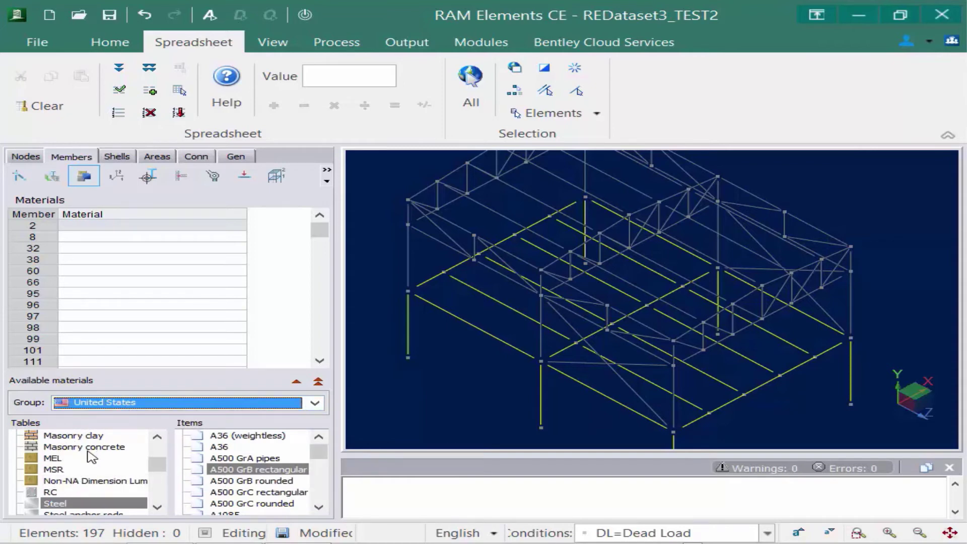
pyautogui.click(53, 493)
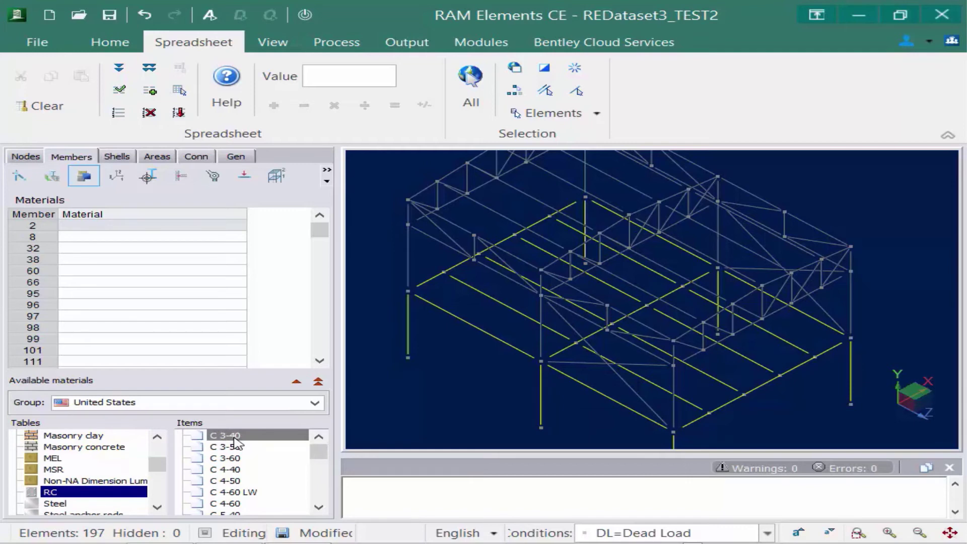
pyautogui.click(234, 504)
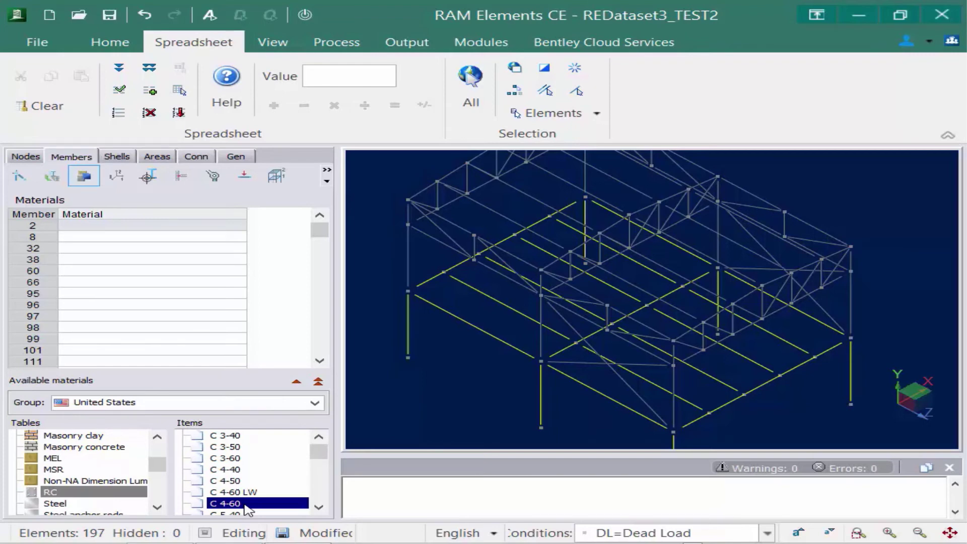
pyautogui.doubleClick(246, 504)
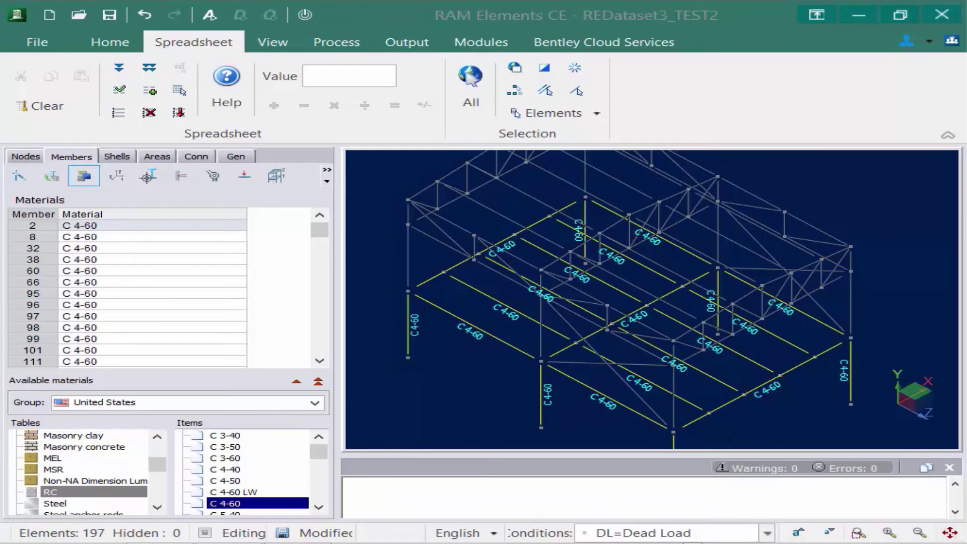
# Select all upper-storey steel columns, roof edge beams and truss chords by their shared descriptions and check their assigned sections
pyautogui.click(385, 192)
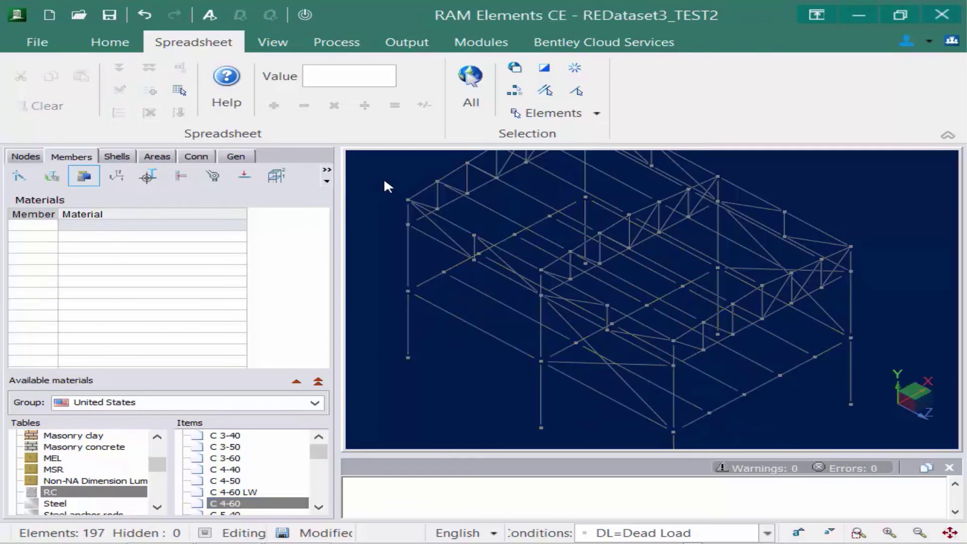
pyautogui.click(408, 252)
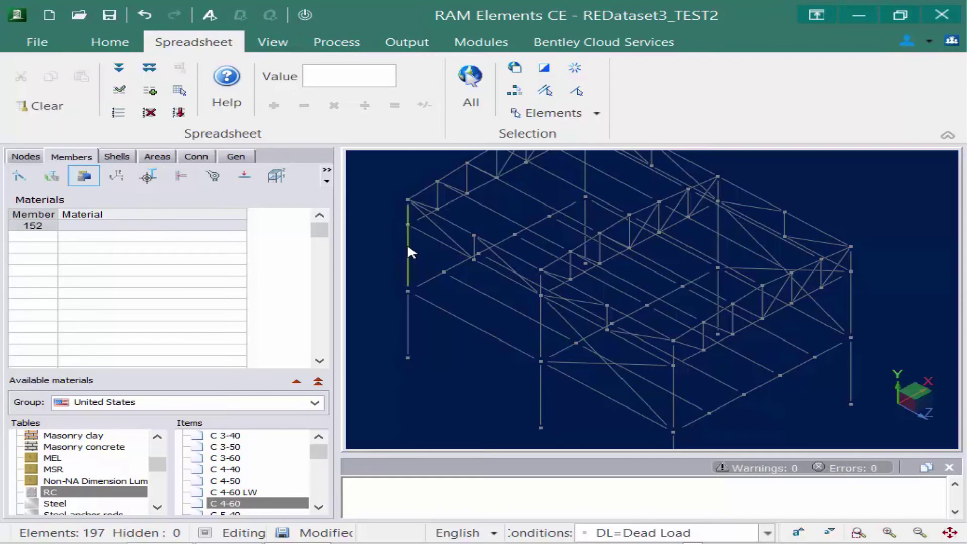
pyautogui.click(447, 173)
pyautogui.click(446, 202)
pyautogui.click(409, 247)
pyautogui.click(450, 177)
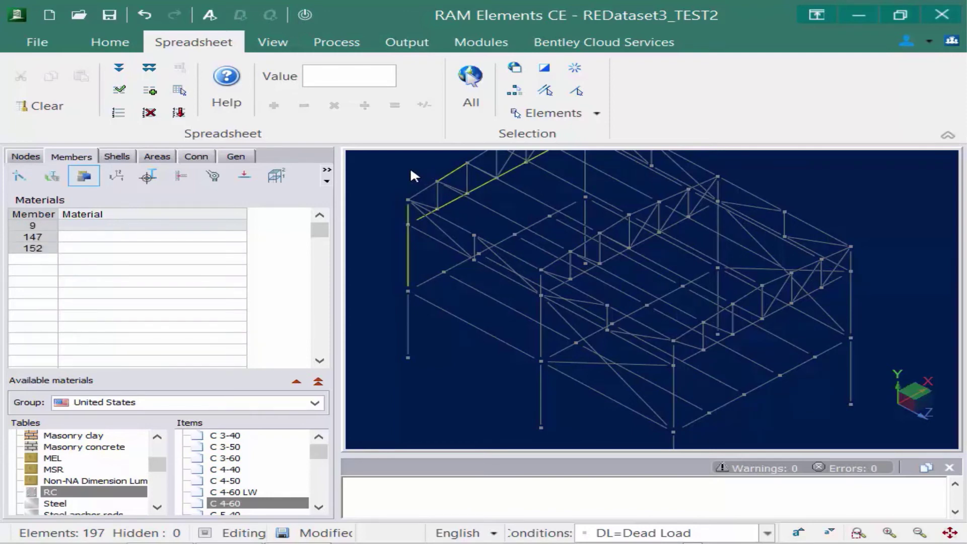
pyautogui.click(514, 94)
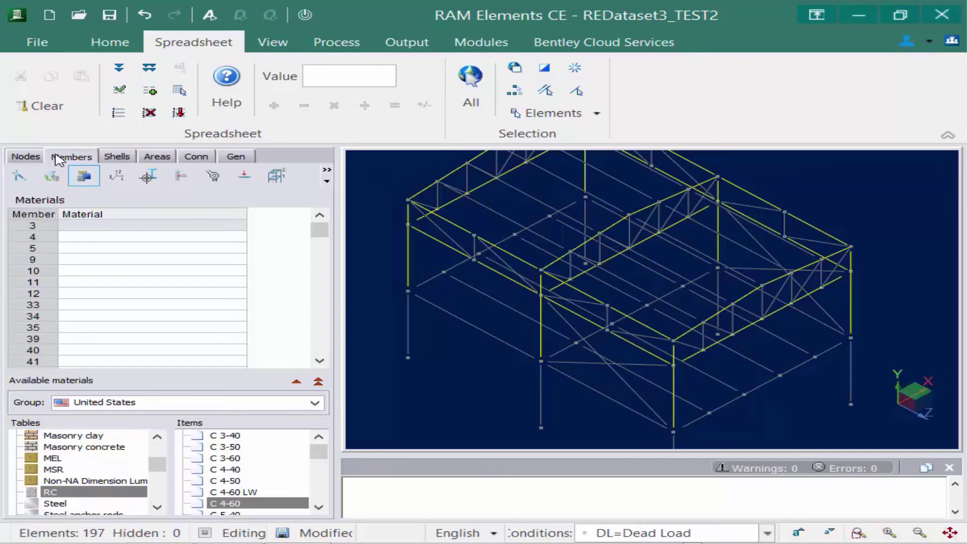
pyautogui.click(52, 176)
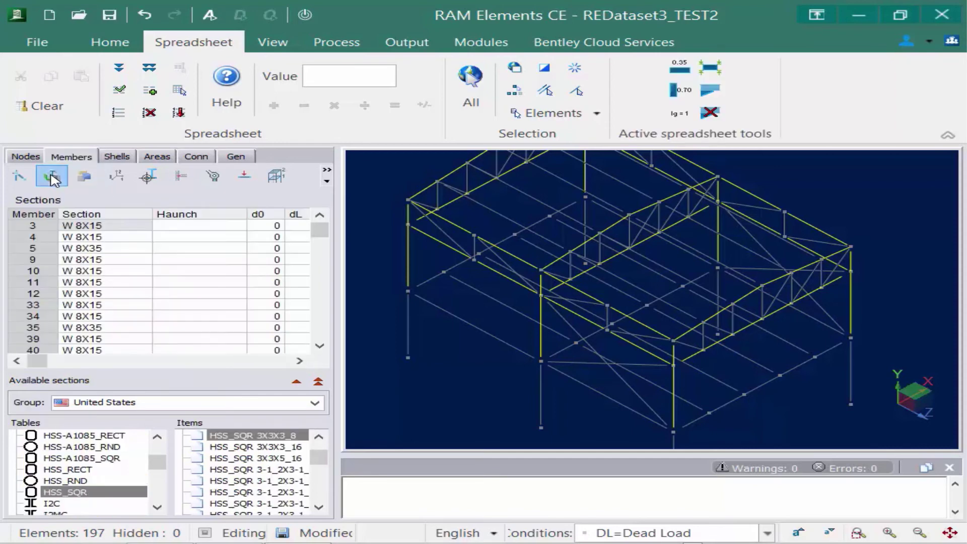
pyautogui.click(320, 231)
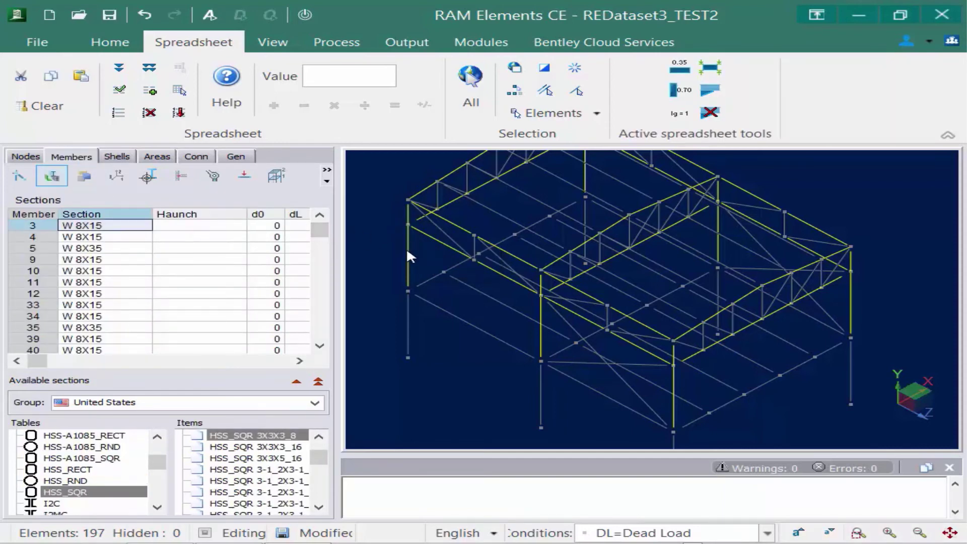
pyautogui.moveTo(321, 231)
pyautogui.mouseDown()
pyautogui.moveTo(324, 320)
pyautogui.moveTo(336, 230)
pyautogui.mouseUp()
# Assign the A992 Gr50 material from the United States Steel table to the selected columns, beams and chords, and clear the selection
pyautogui.click(80, 181)
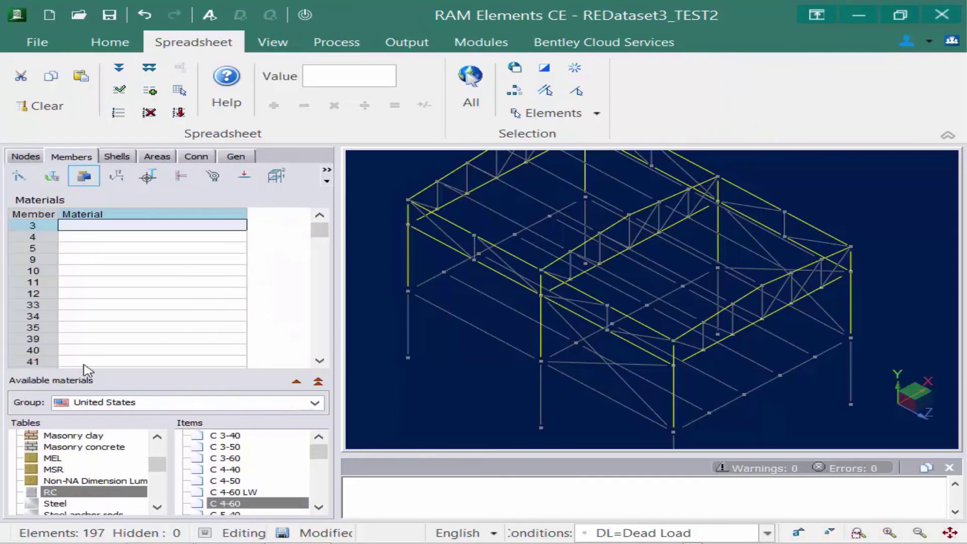
pyautogui.click(55, 503)
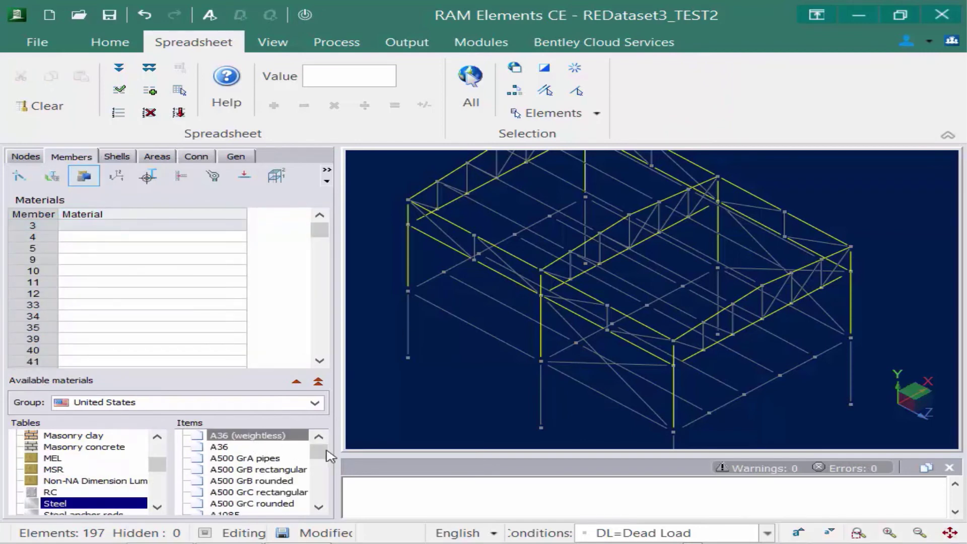
pyautogui.moveTo(319, 452); pyautogui.dragTo(320, 485)
pyautogui.click(242, 482)
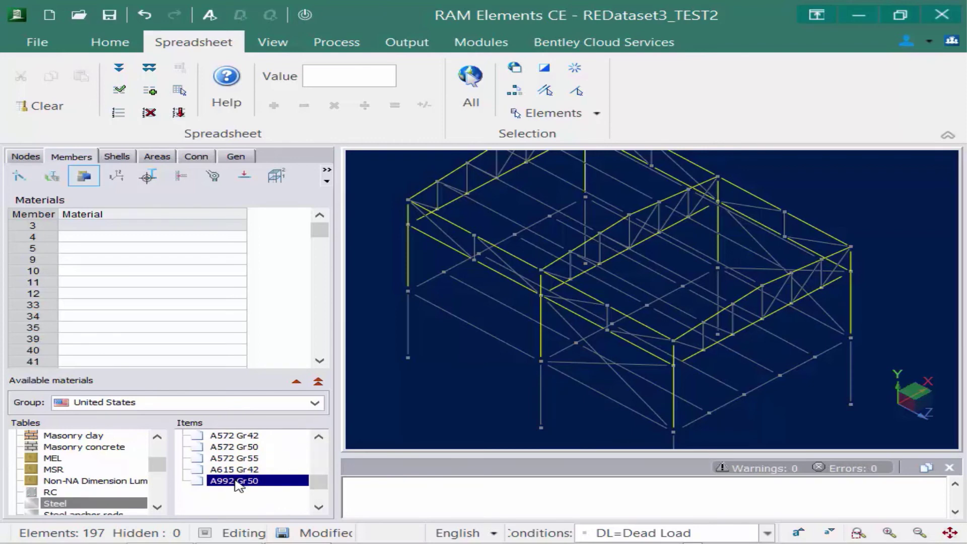
pyautogui.doubleClick(236, 481)
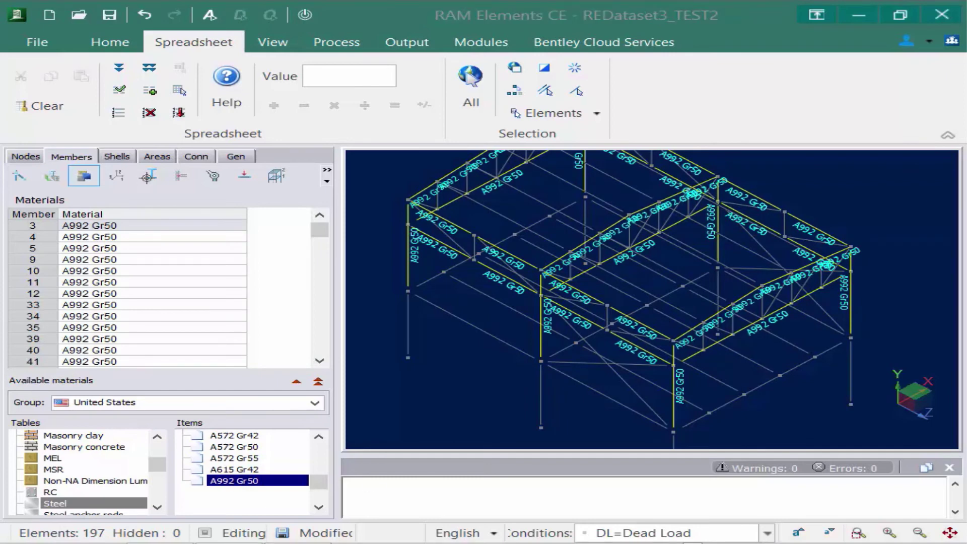
pyautogui.click(385, 187)
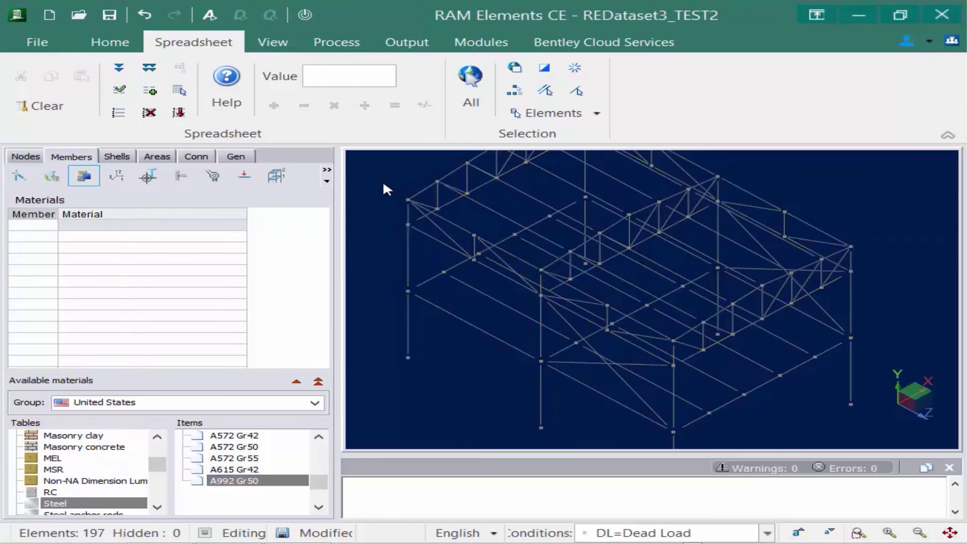
# Select all braces and truss diagonals by description, check their sections and assign them the A36 material from the Steel table
pyautogui.click(569, 329)
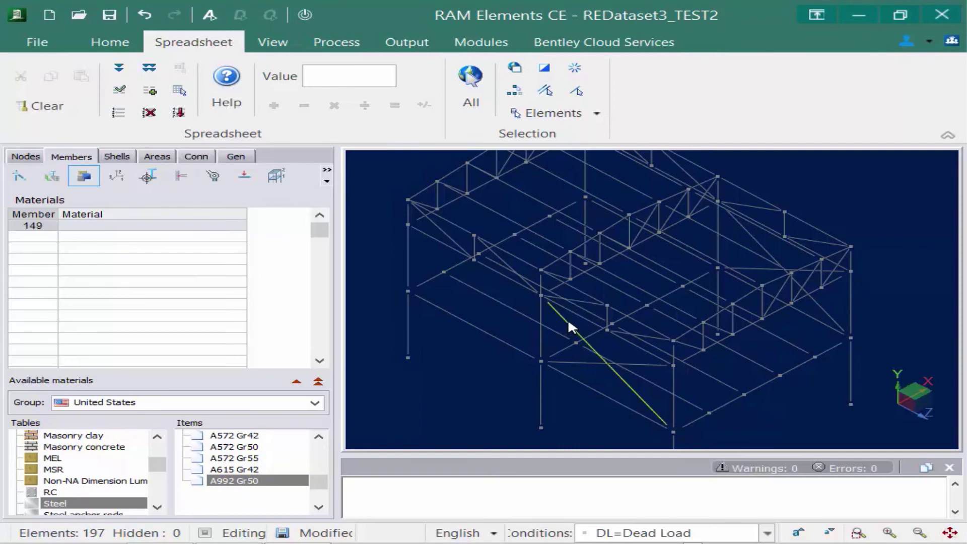
pyautogui.click(577, 301)
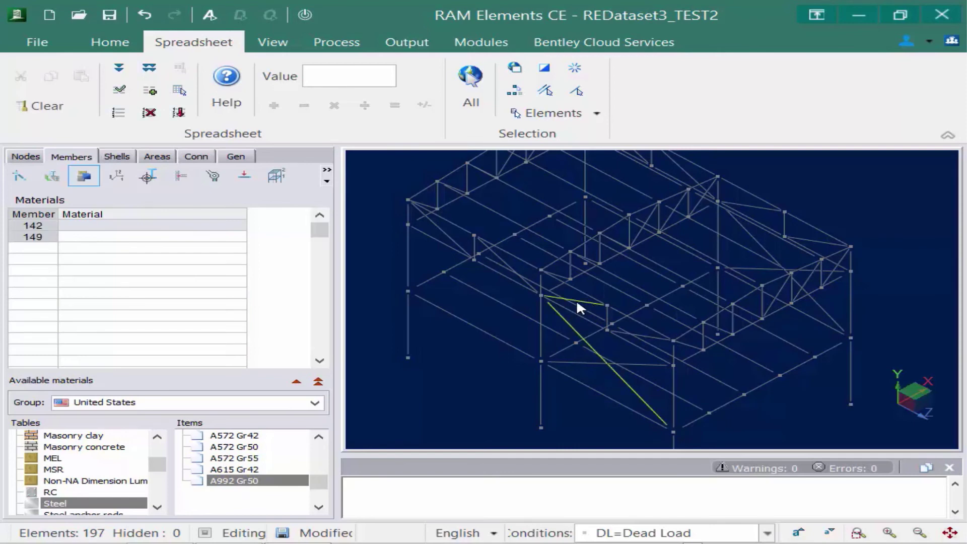
pyautogui.click(515, 91)
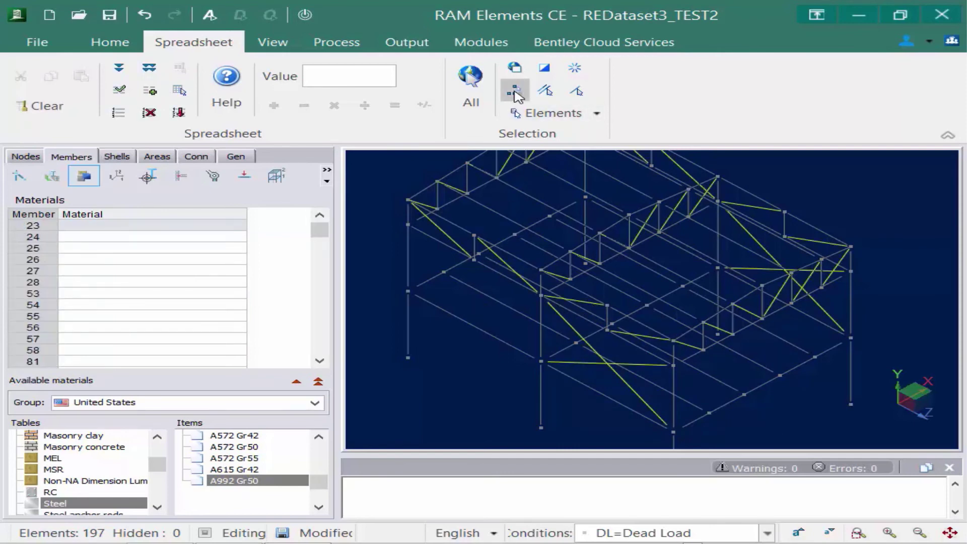
pyautogui.click(51, 177)
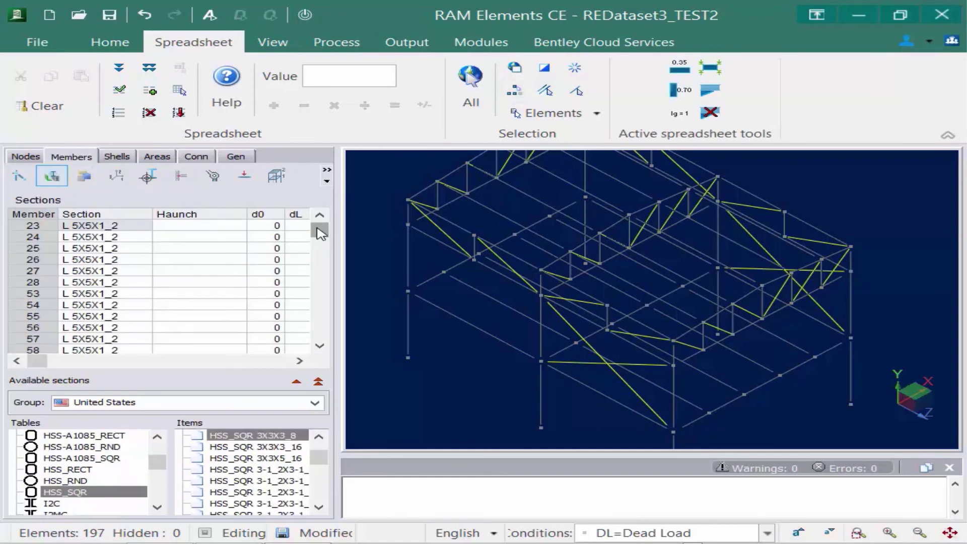
pyautogui.moveTo(319, 231)
pyautogui.mouseDown()
pyautogui.moveTo(332, 326)
pyautogui.moveTo(328, 224)
pyautogui.mouseUp()
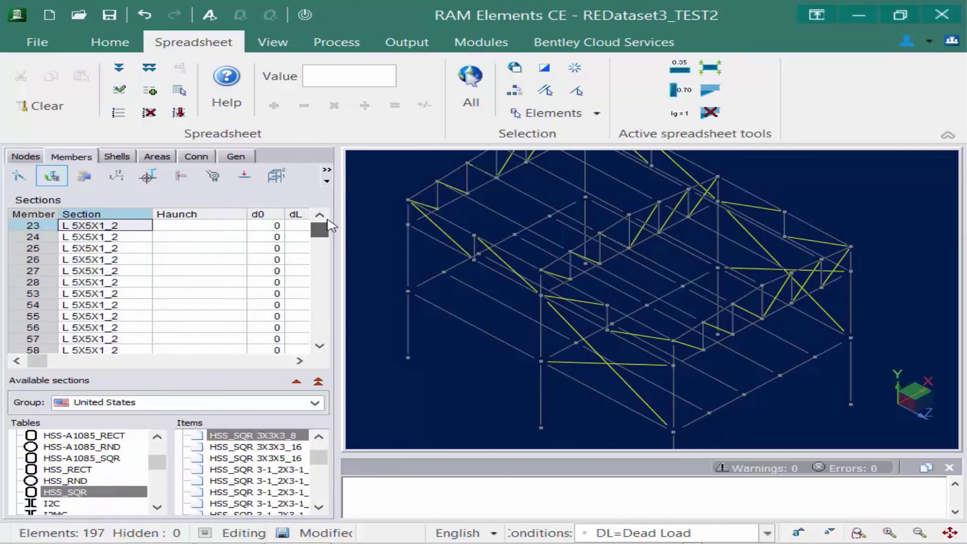
pyautogui.click(85, 176)
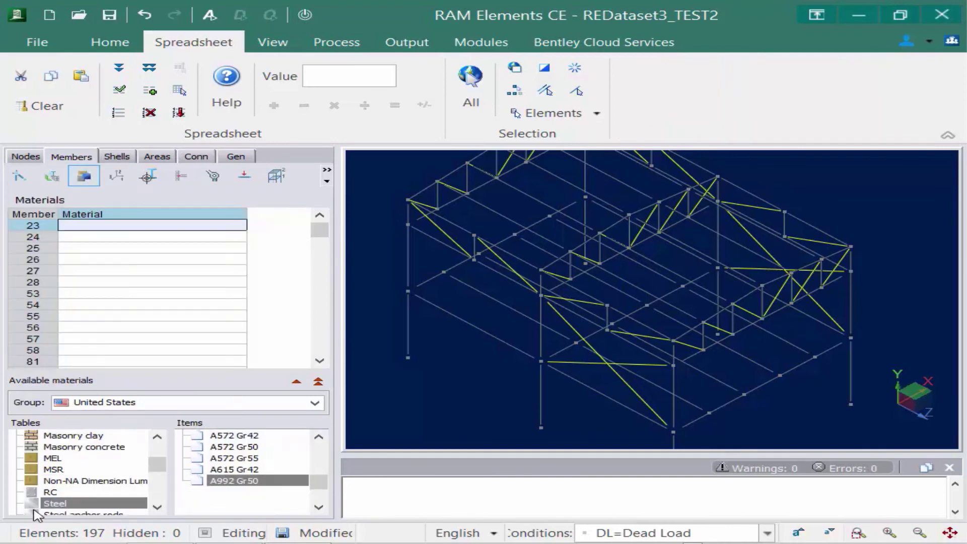
pyautogui.click(322, 454)
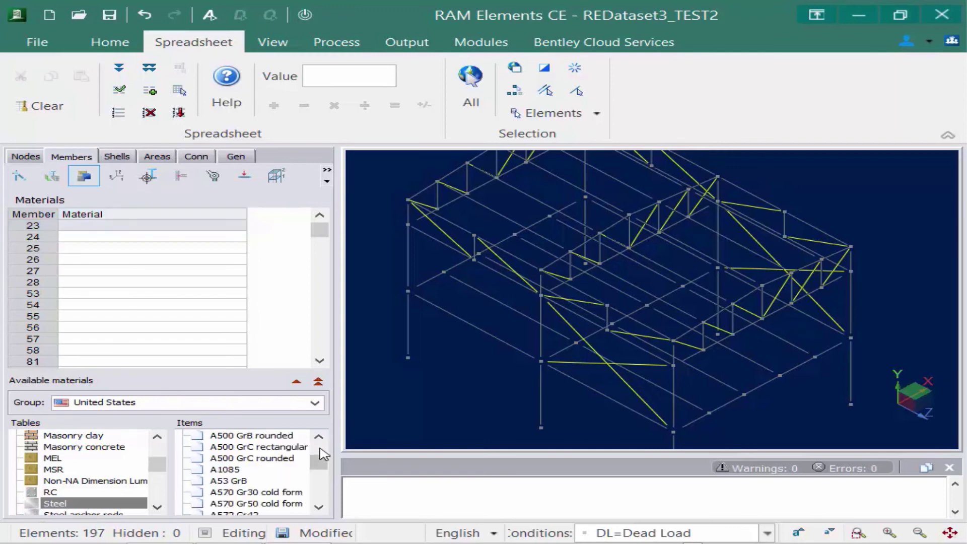
pyautogui.click(323, 452)
pyautogui.click(234, 447)
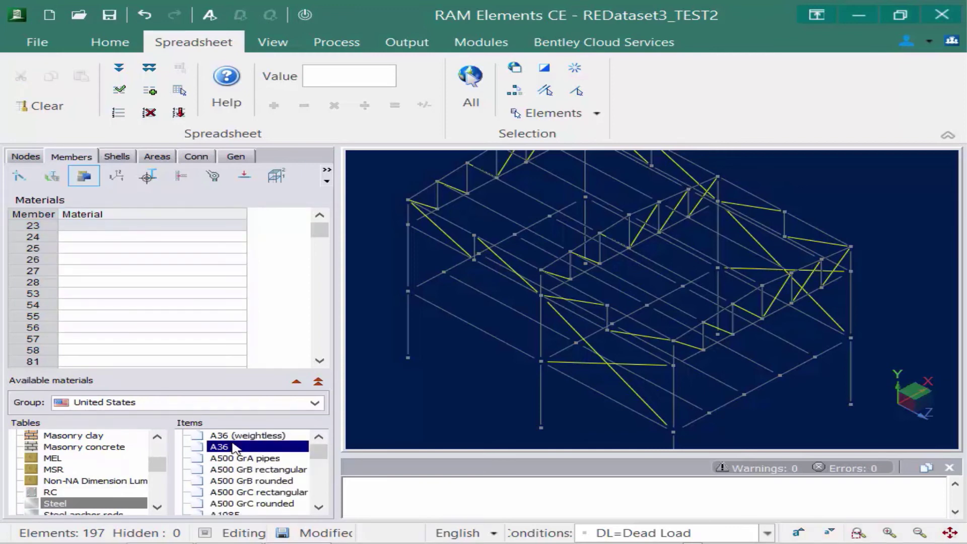
pyautogui.doubleClick(235, 447)
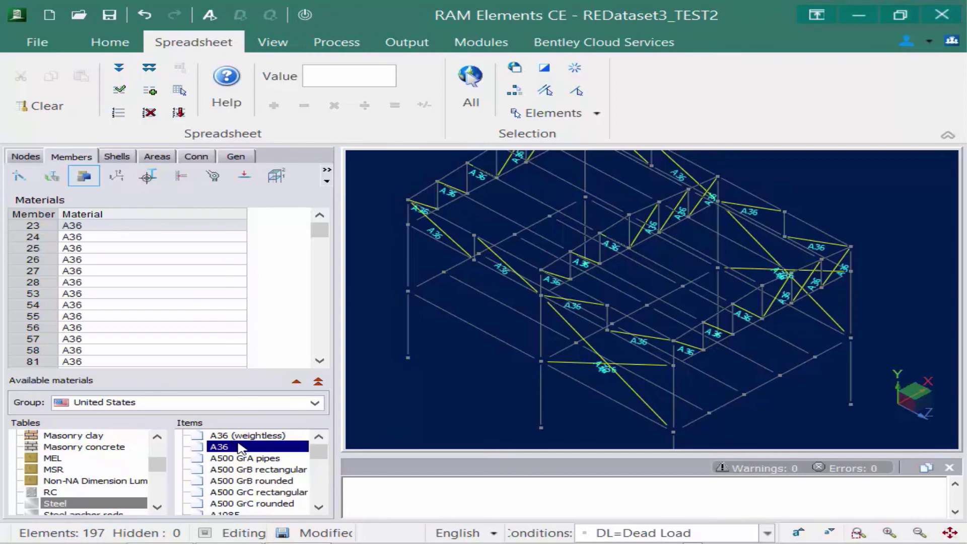
pyautogui.click(397, 416)
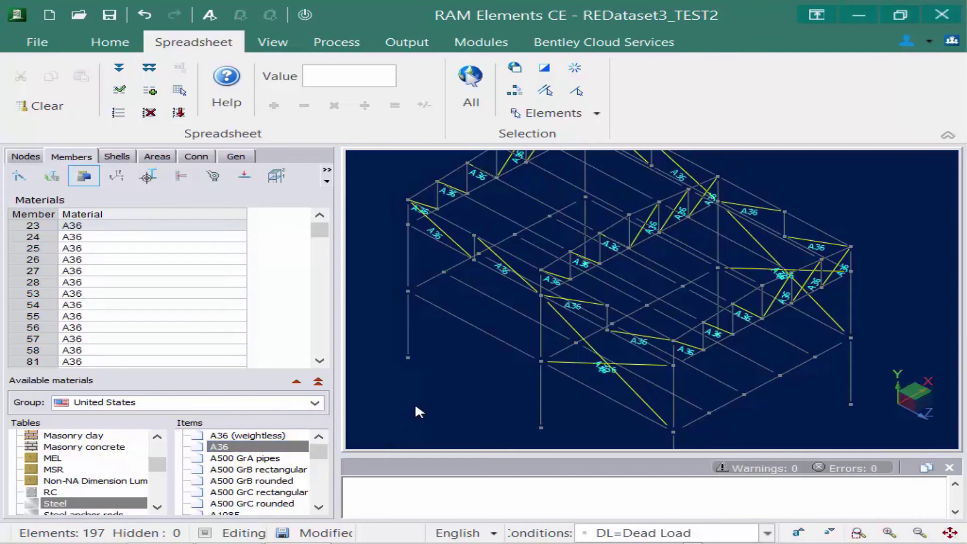
# Select all vertical truss web members by their shared description and assign them the A500 GrB rectangular material from the Steel table
pyautogui.click(492, 212)
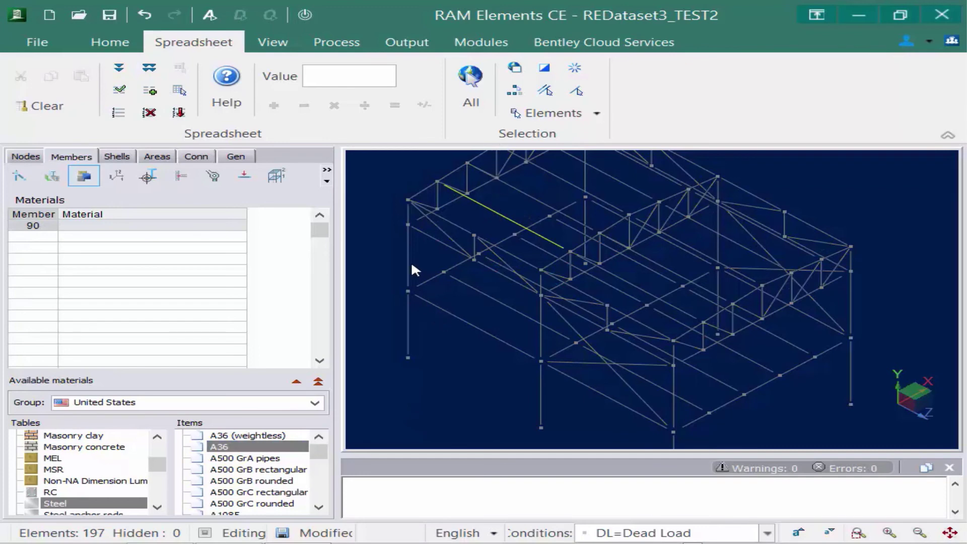
pyautogui.click(436, 225)
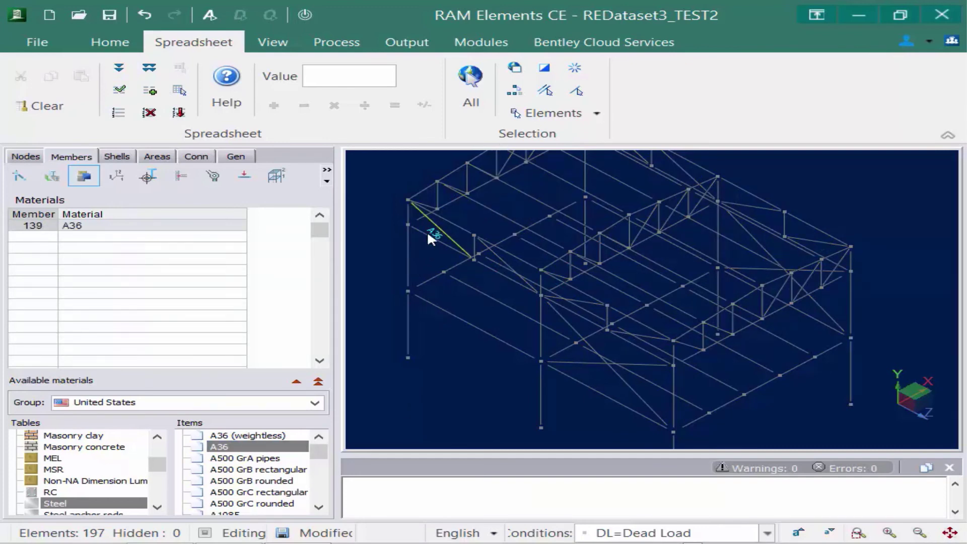
pyautogui.click(474, 241)
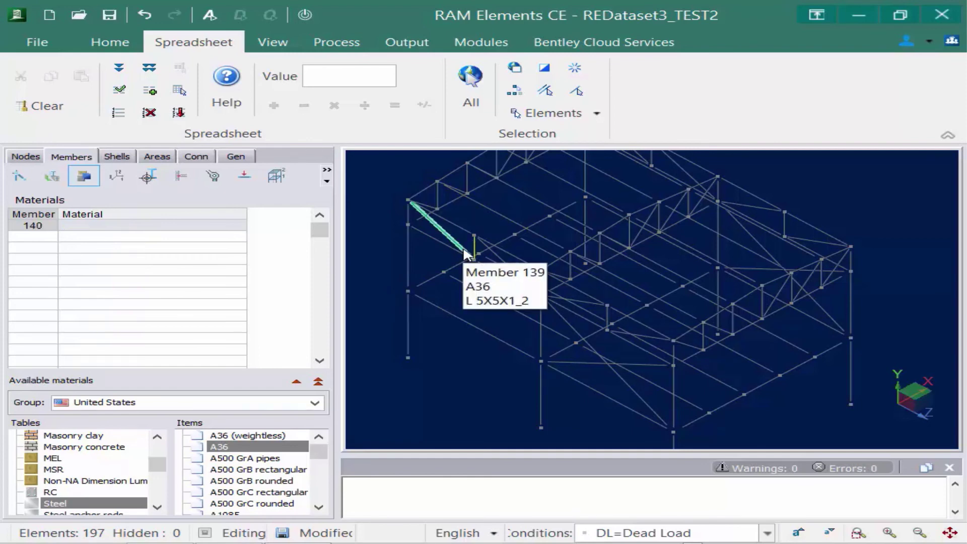
pyautogui.click(514, 91)
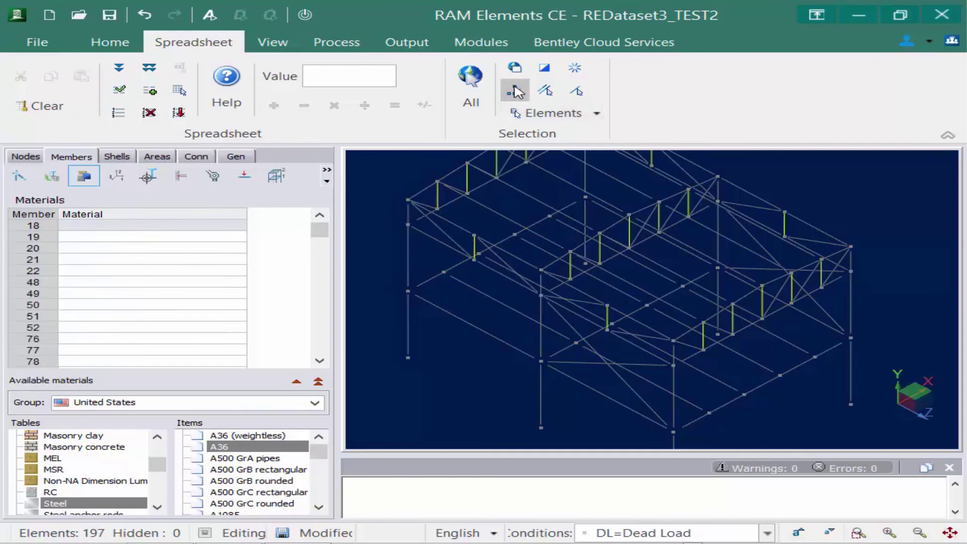
pyautogui.click(54, 176)
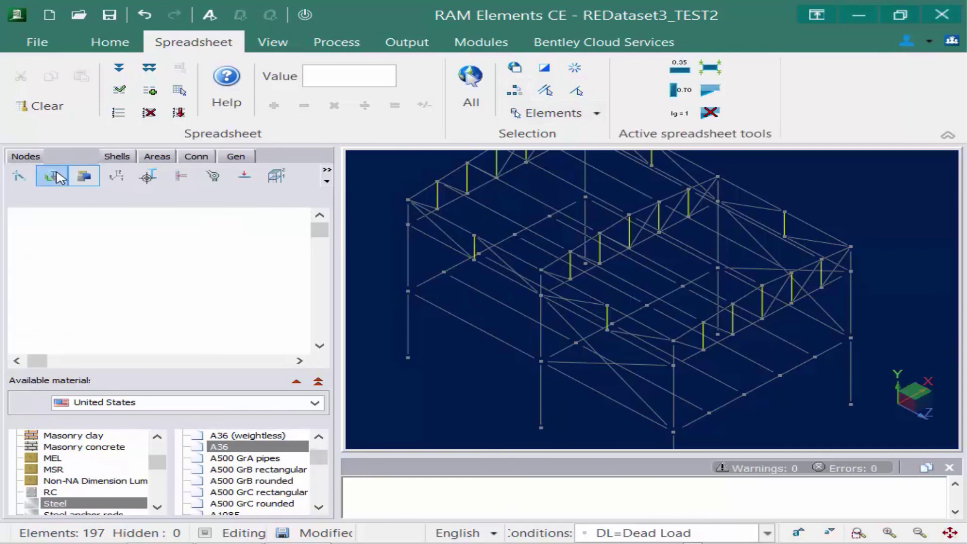
pyautogui.click(87, 174)
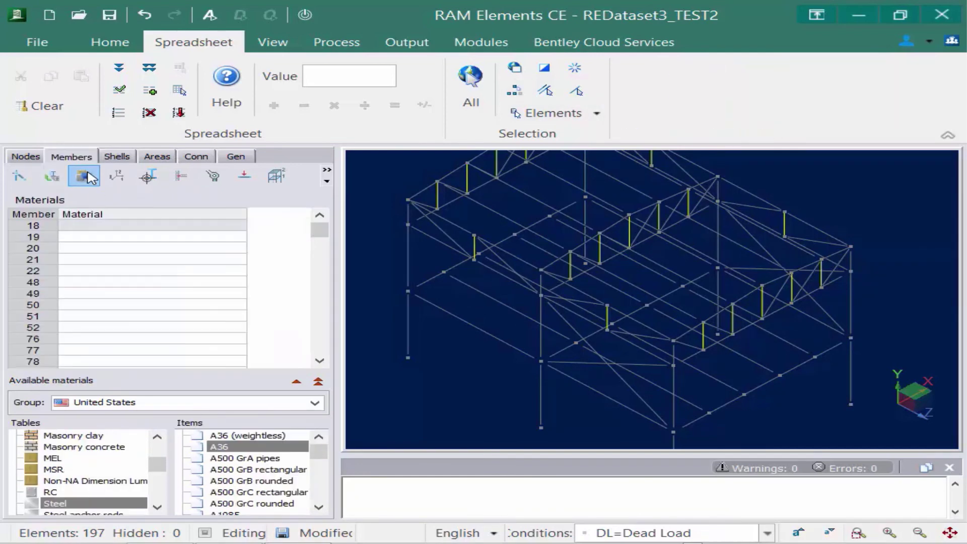
pyautogui.click(233, 469)
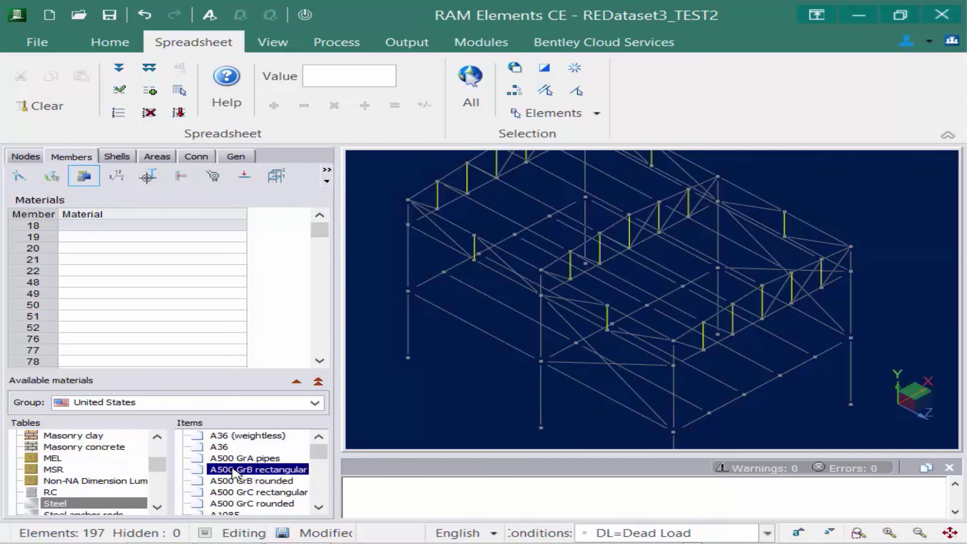
pyautogui.doubleClick(233, 469)
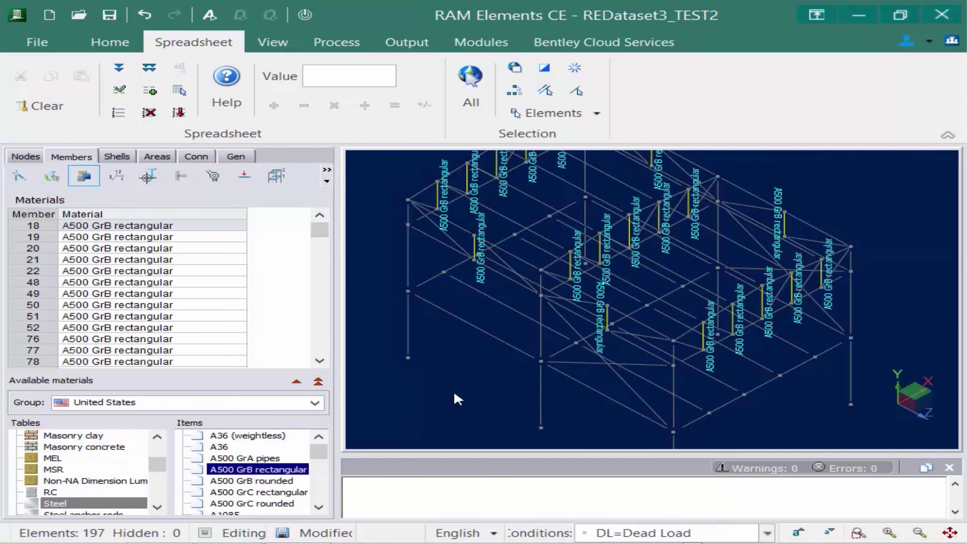
pyautogui.click(468, 362)
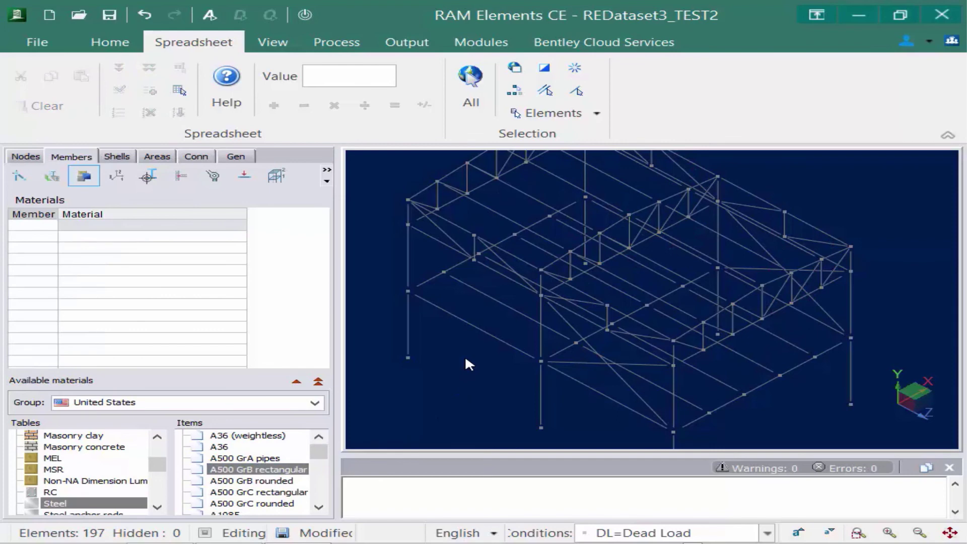
# Select all roof joists by their shared description and assign them the A570 Gr50 cold form material from the United States Steel table
pyautogui.click(484, 207)
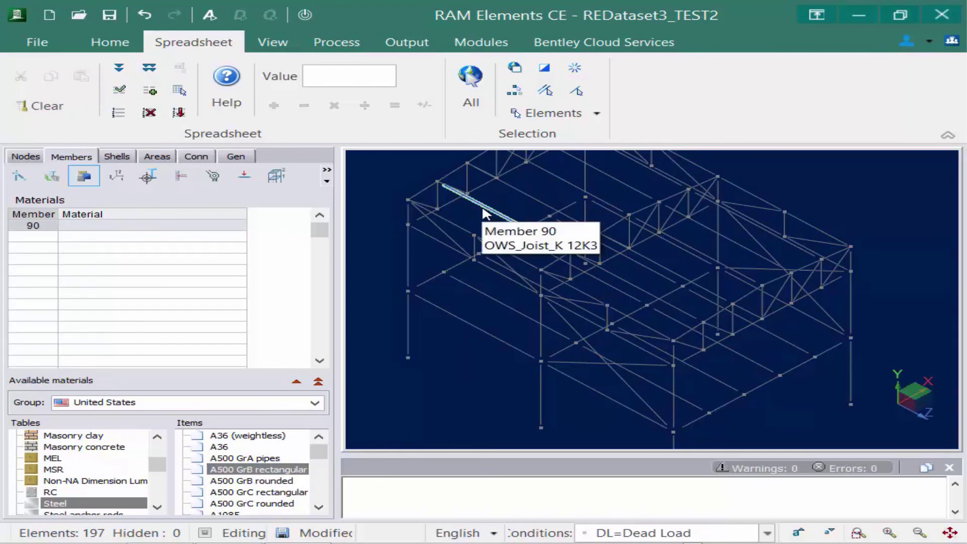
pyautogui.click(513, 93)
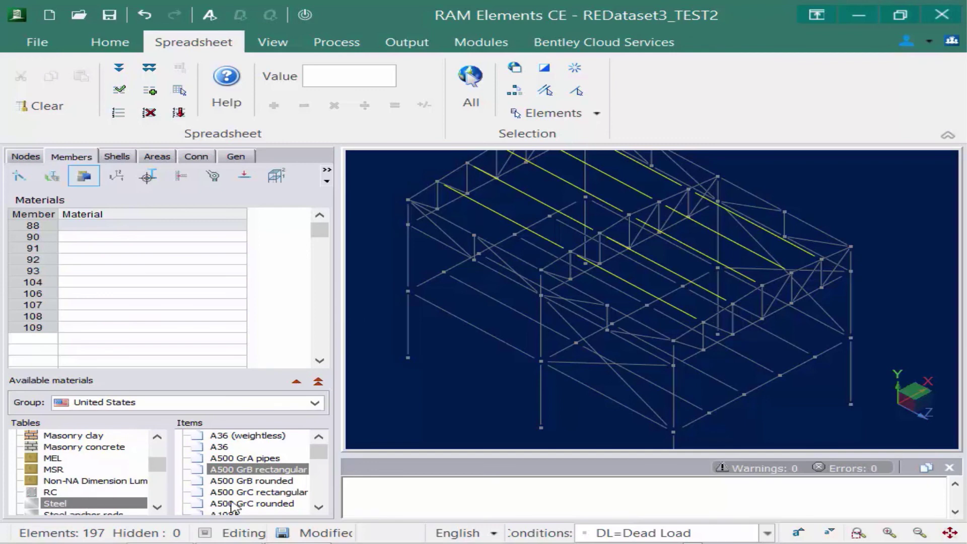
pyautogui.click(319, 508)
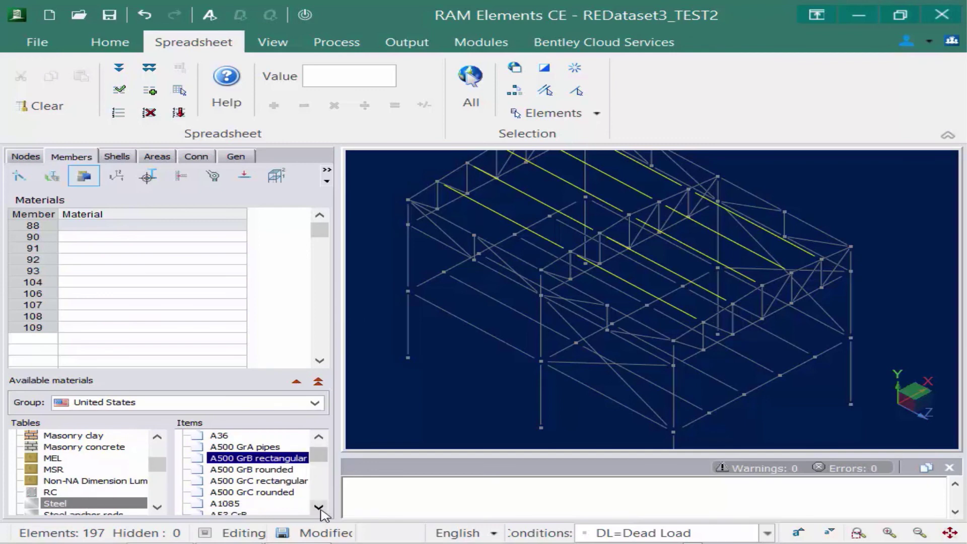
pyautogui.click(319, 507)
pyautogui.click(320, 508)
pyautogui.doubleClick(319, 508)
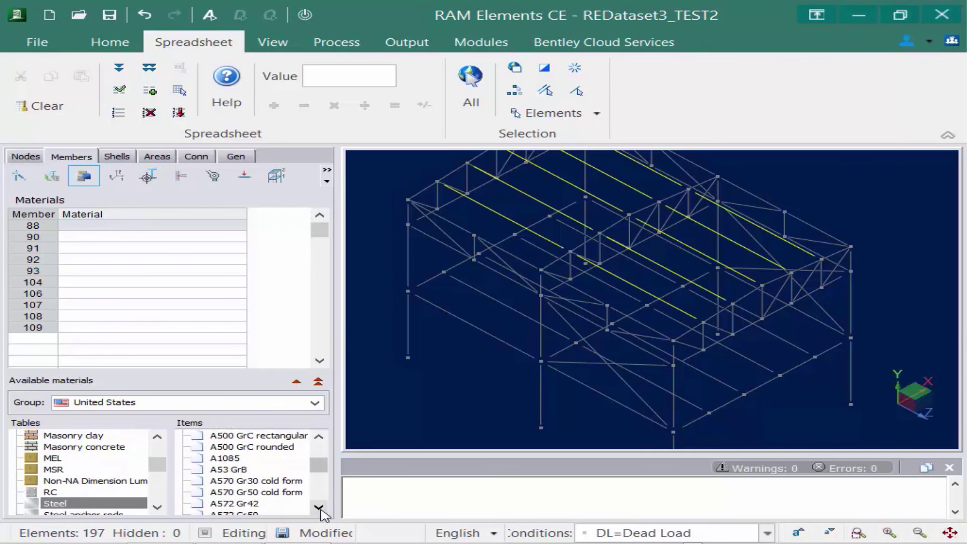
pyautogui.click(275, 493)
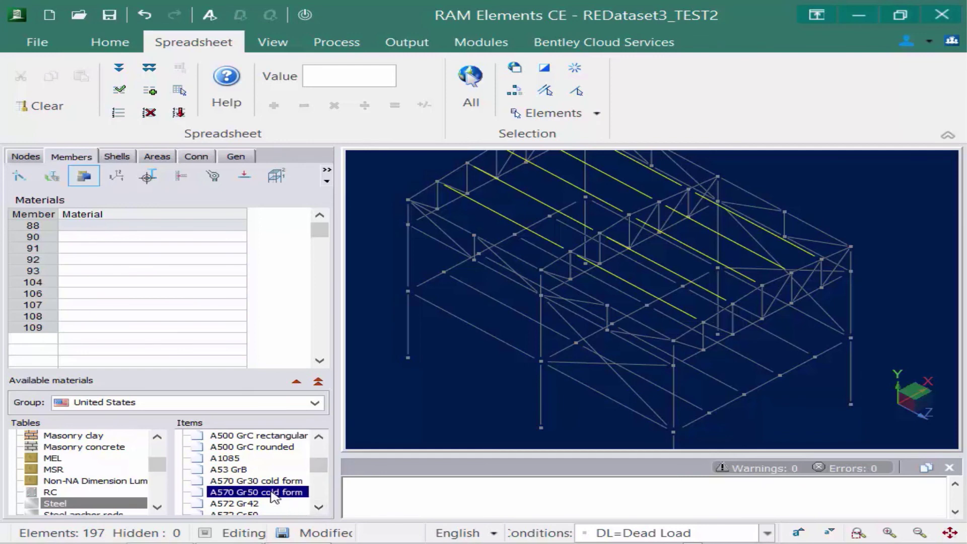
pyautogui.doubleClick(274, 493)
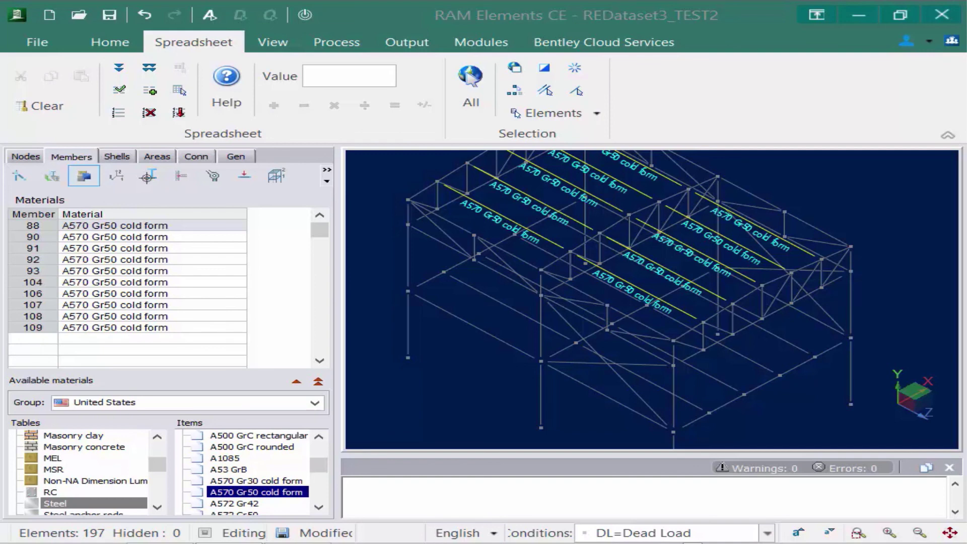
# Select all elements, check that every member in the model has a material assigned, and clear the material labels from the model view
pyautogui.click(472, 84)
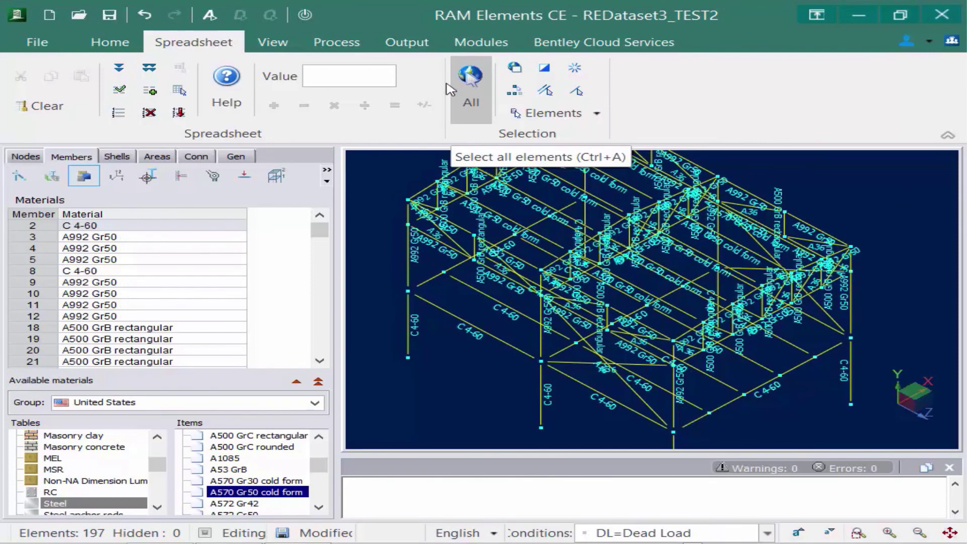
pyautogui.click(319, 361)
pyautogui.click(327, 366)
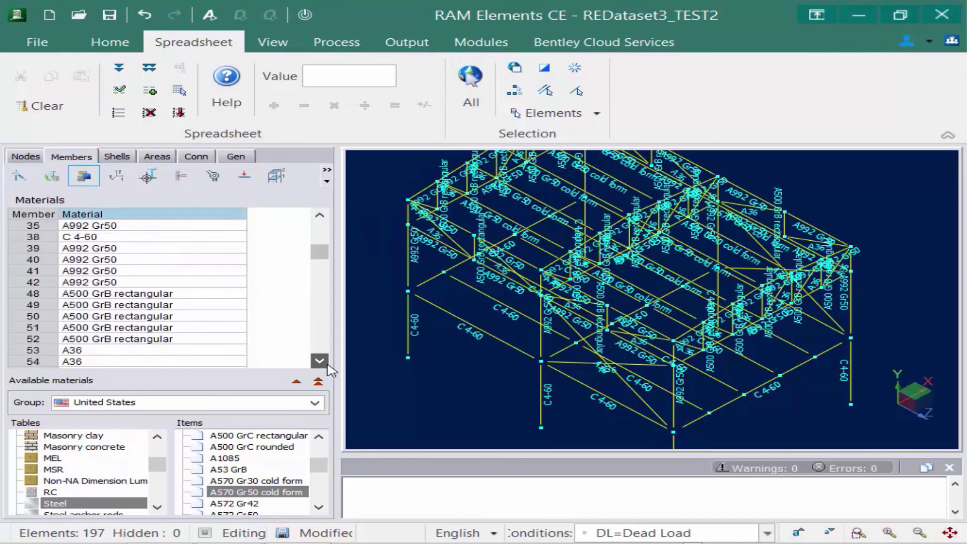
pyautogui.click(326, 365)
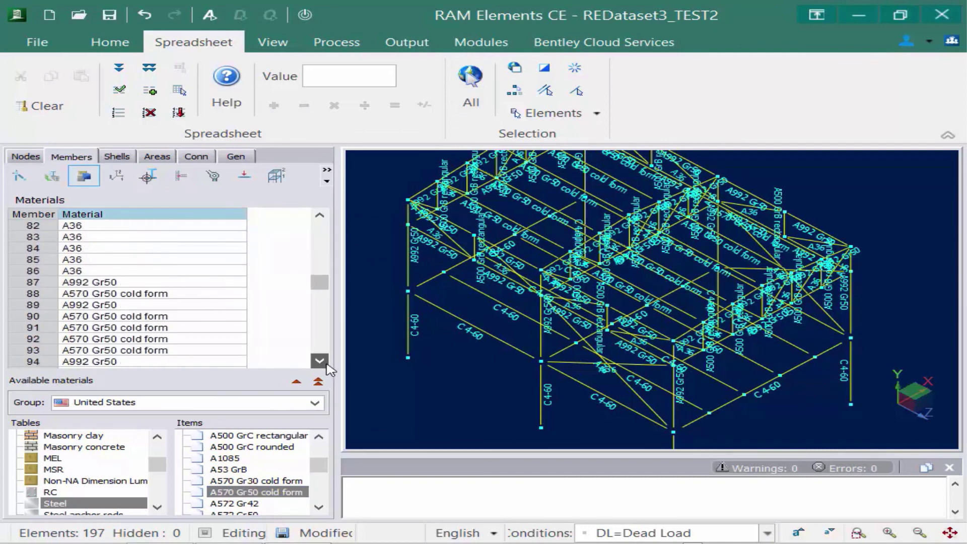
pyautogui.click(327, 366)
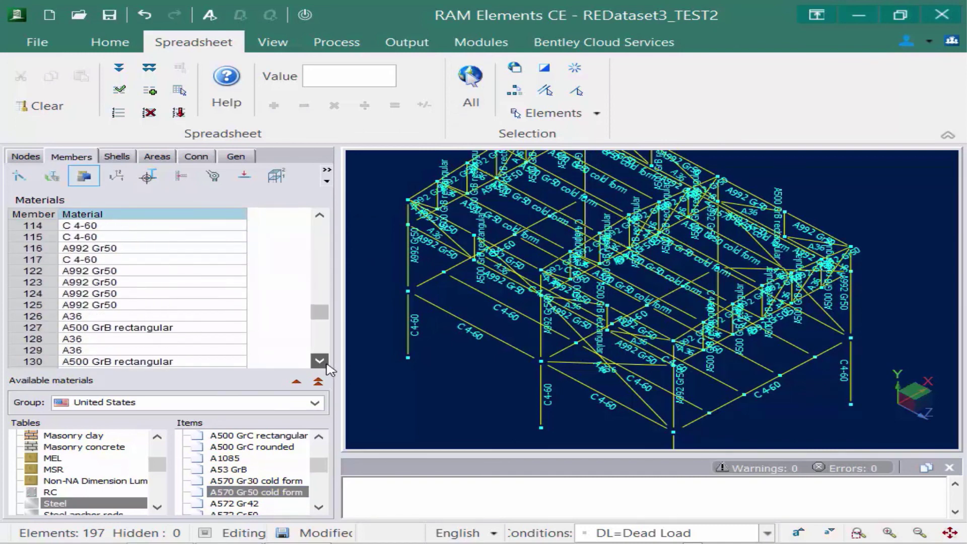
pyautogui.click(326, 365)
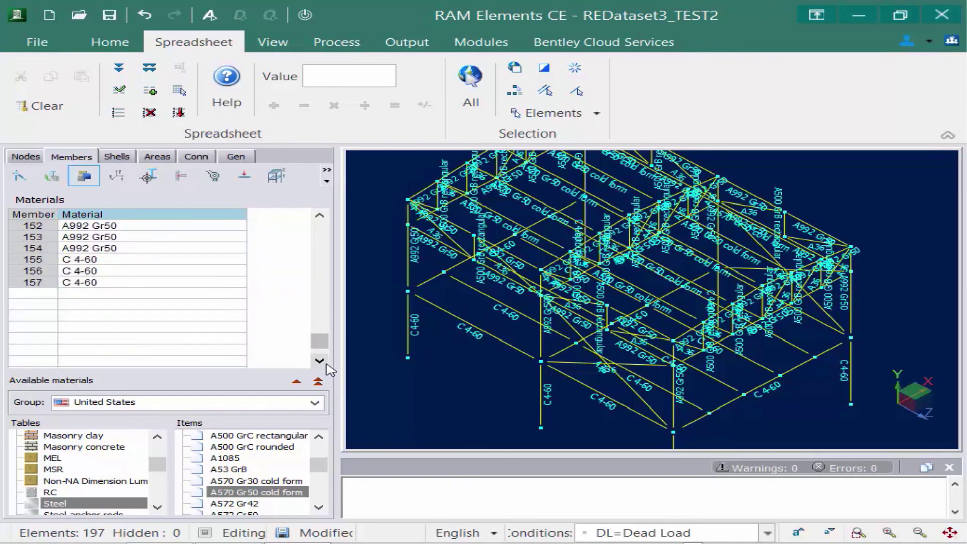
pyautogui.moveTo(322, 346); pyautogui.dragTo(321, 222)
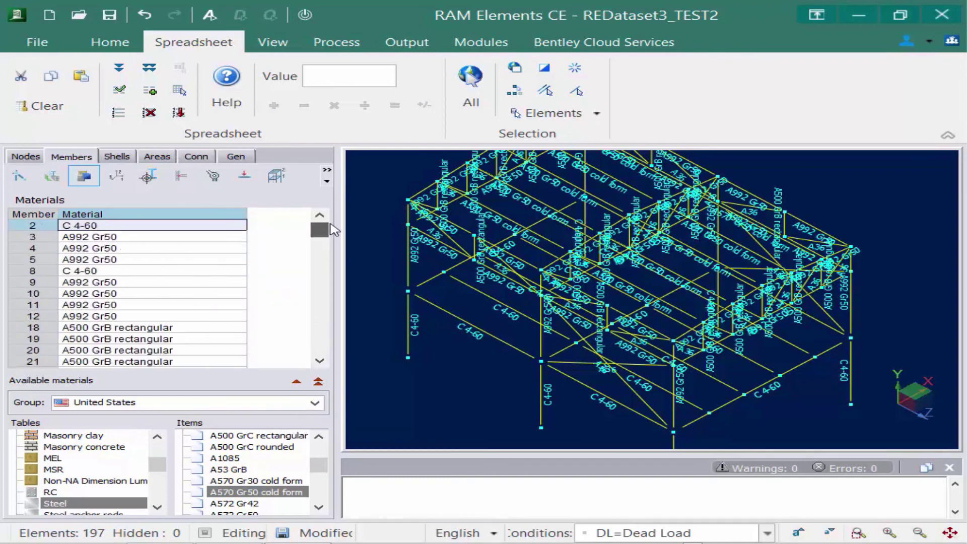
pyautogui.click(304, 13)
pyautogui.click(398, 180)
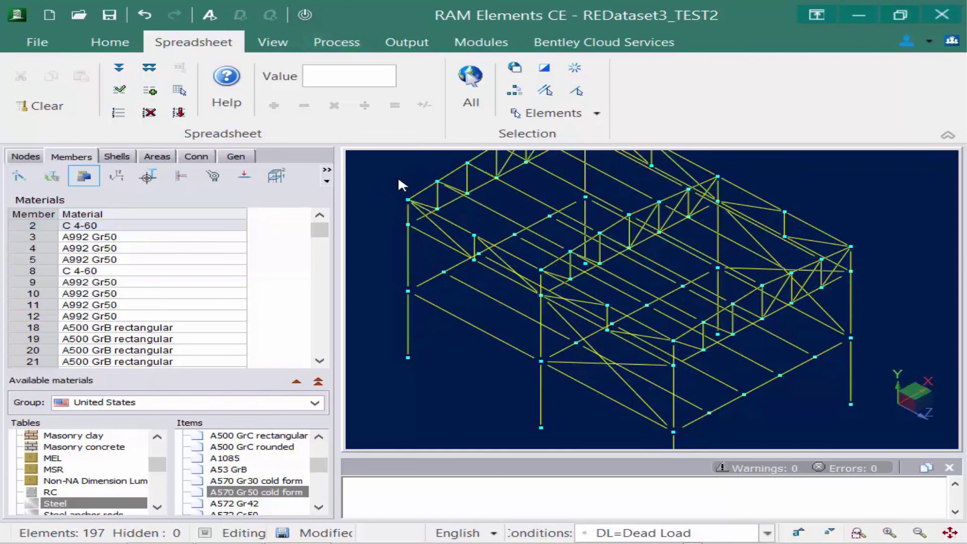